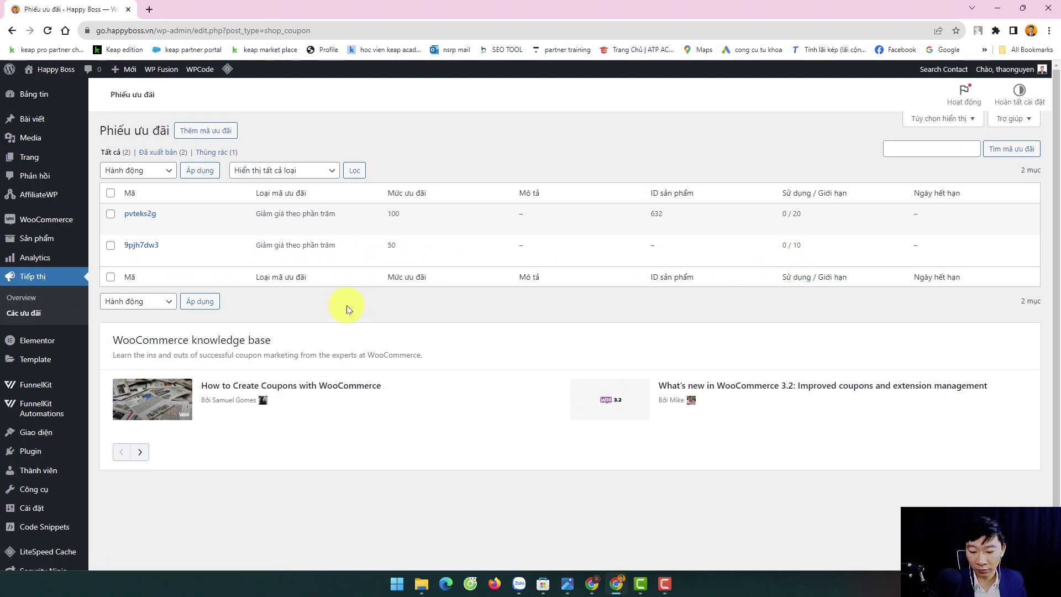
- Snap the WooCommerce coupon list to the left half and the affiliate Coupons page to the right
{"action": "key", "text": "super+Left"}
{"action": "left_click", "coordinate": [710, 307]}
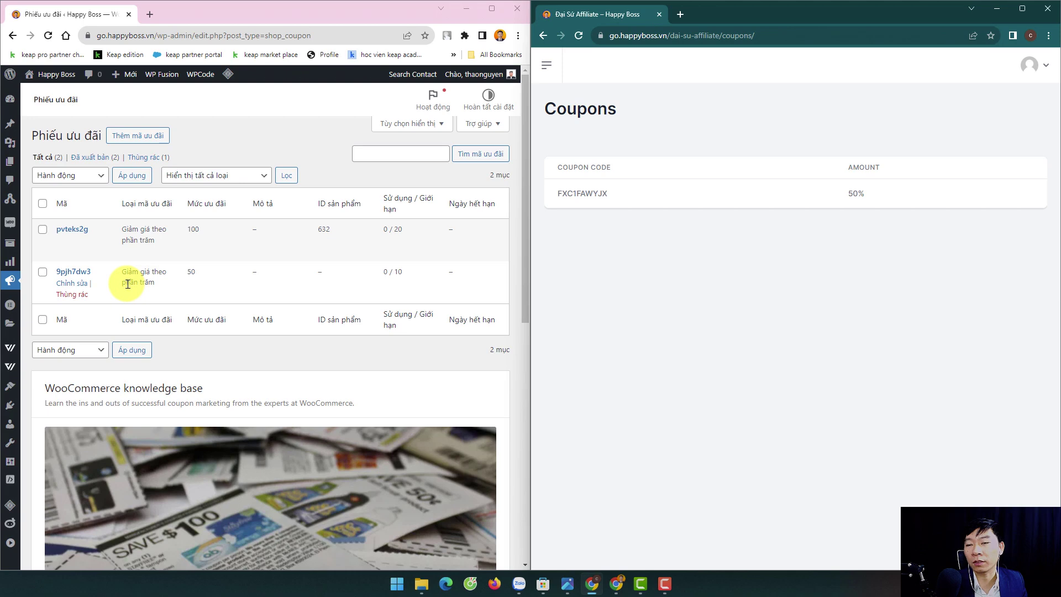
- Maximize the affiliate Coupons page and select the site's base address in the URL bar
{"action": "left_click", "coordinate": [1021, 10]}
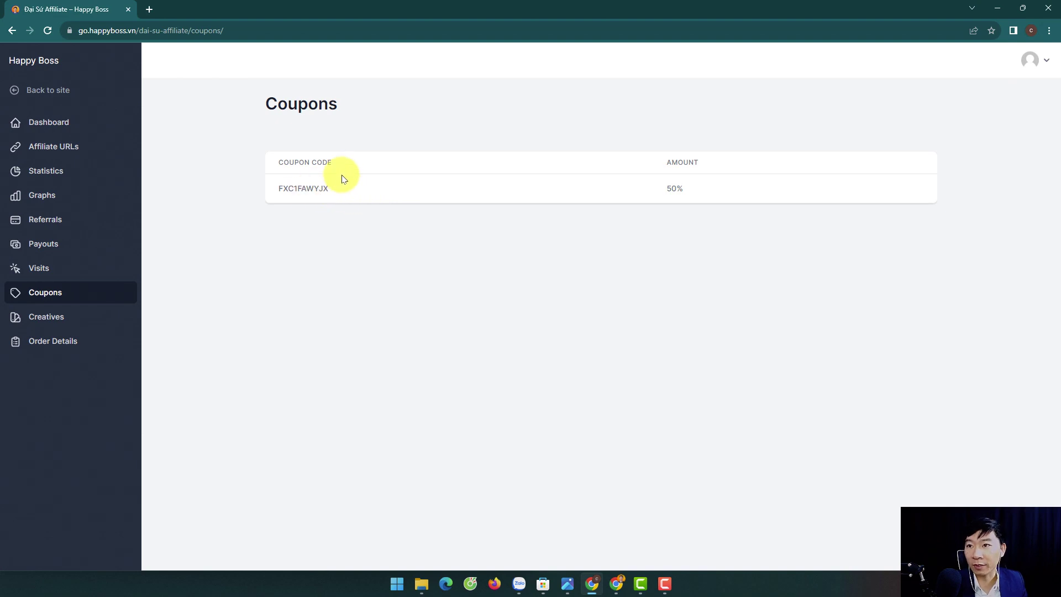
{"action": "key", "text": "super+Right"}
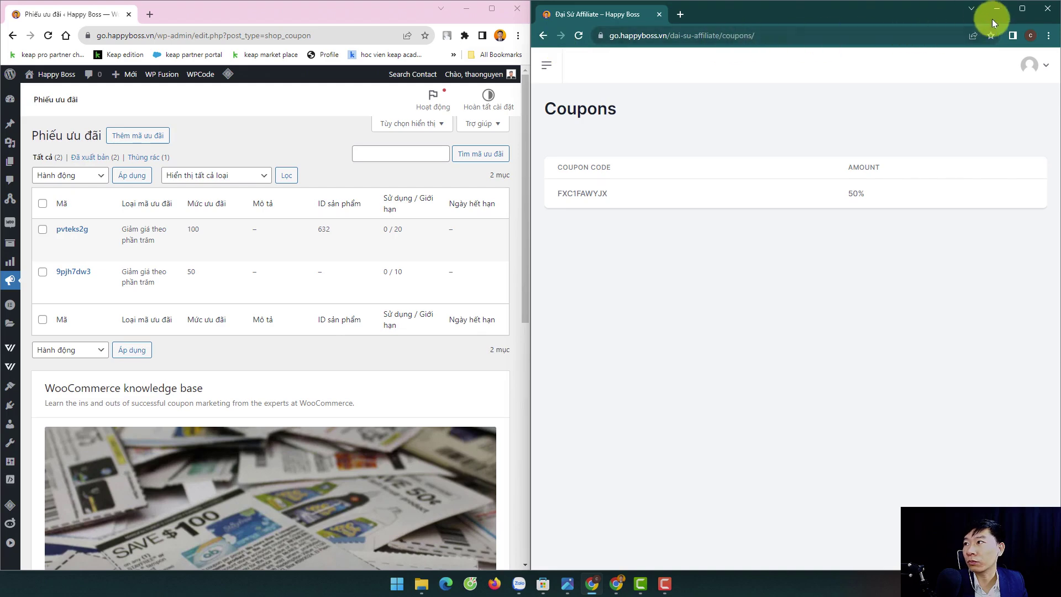
{"action": "left_click", "coordinate": [1016, 11]}
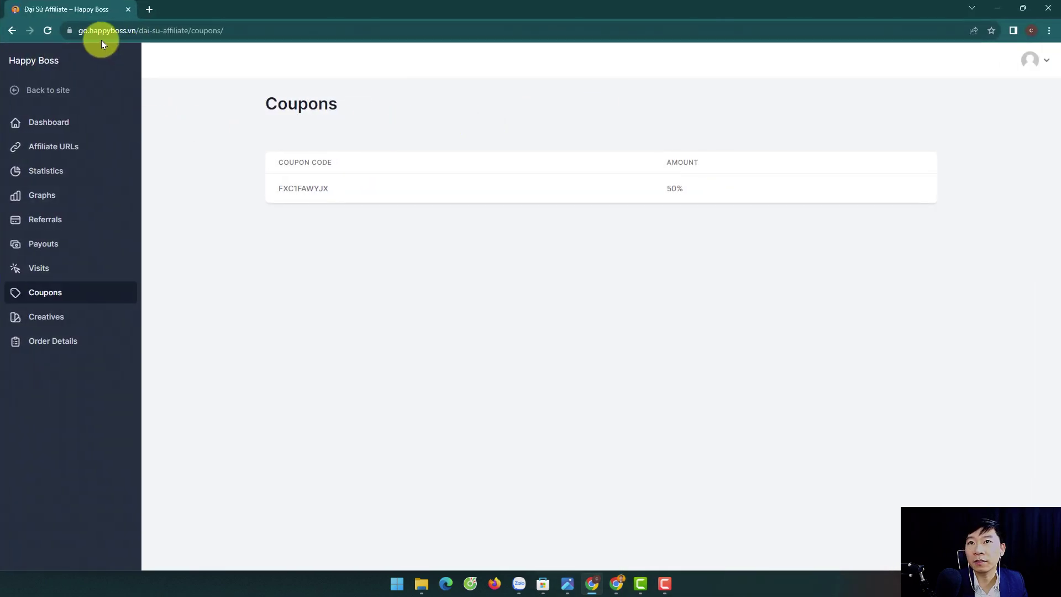
{"action": "left_click_drag", "start_coordinate": [135, 37], "coordinate": [66, 31]}
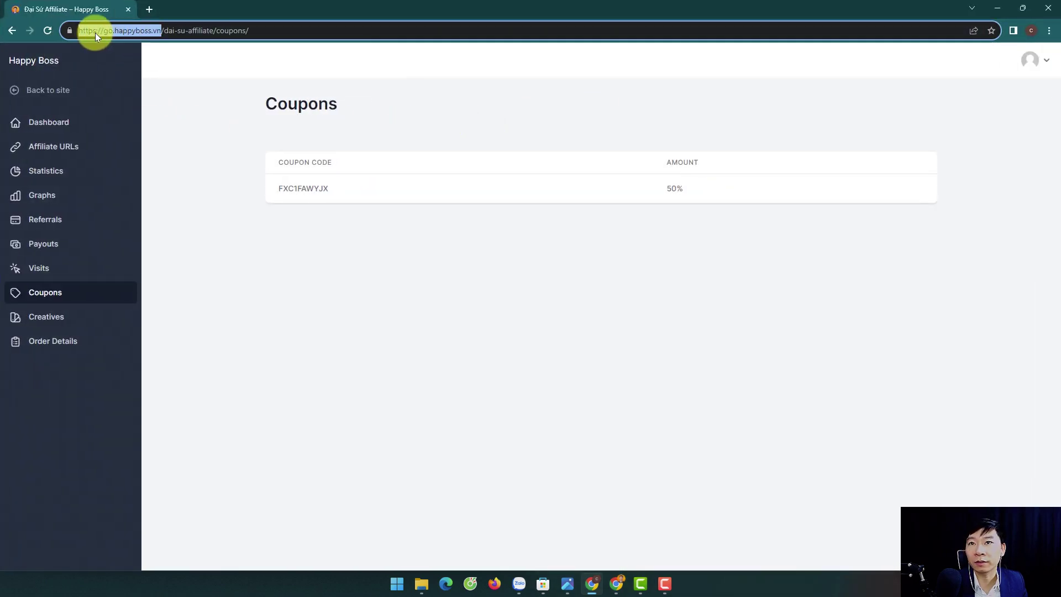
- Copy the site's base address and load the store's home page in a new tab
{"action": "right_click", "coordinate": [95, 32]}
{"action": "left_click", "coordinate": [128, 105]}
{"action": "left_click", "coordinate": [149, 9]}
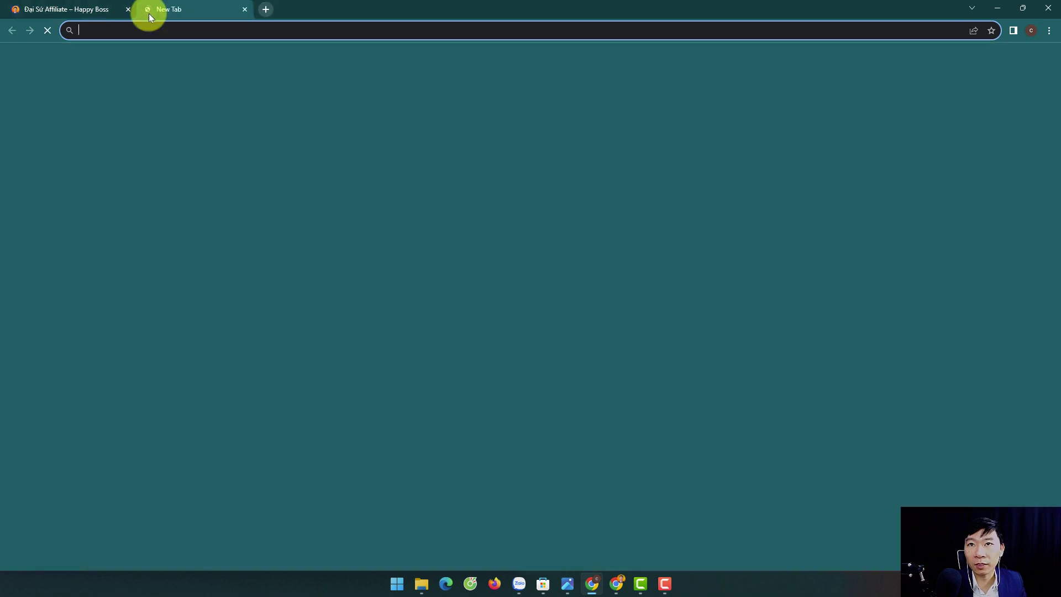
{"action": "key", "text": "ctrl+v"}
{"action": "key", "text": "Return"}
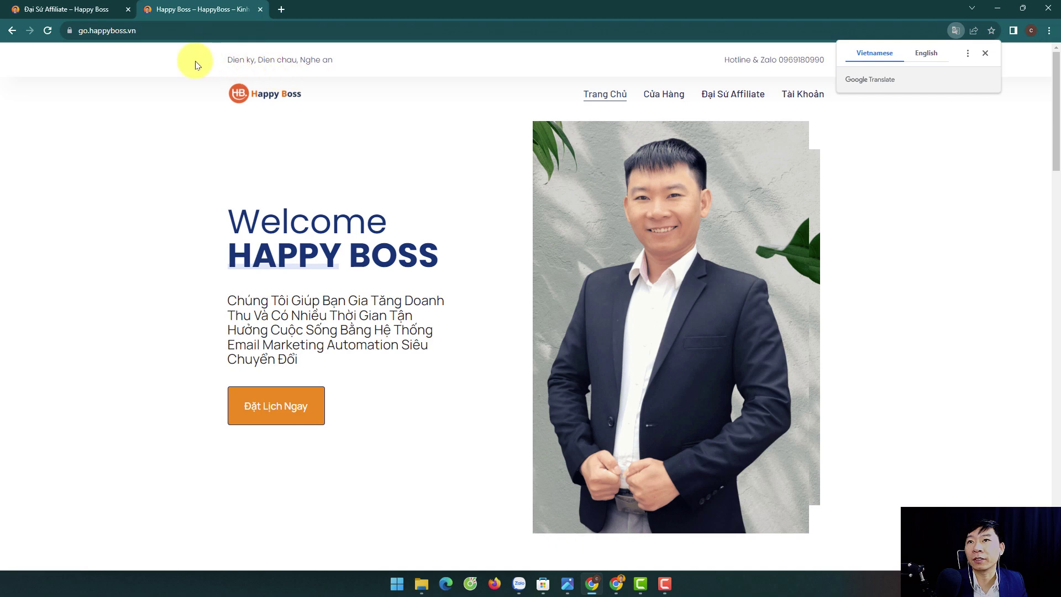
{"action": "left_click", "coordinate": [62, 10]}
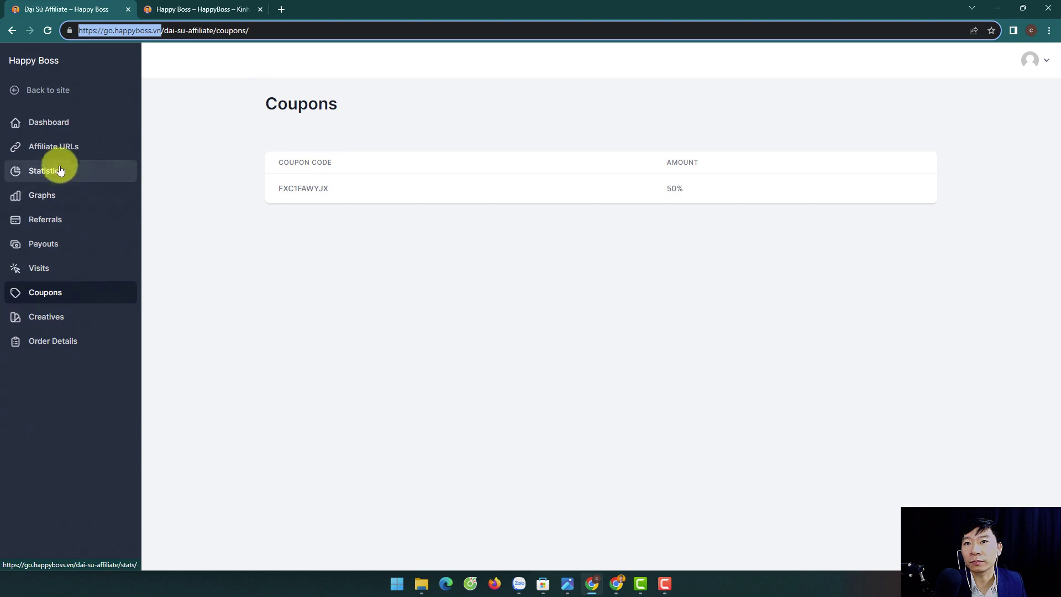
{"action": "left_click", "coordinate": [51, 152]}
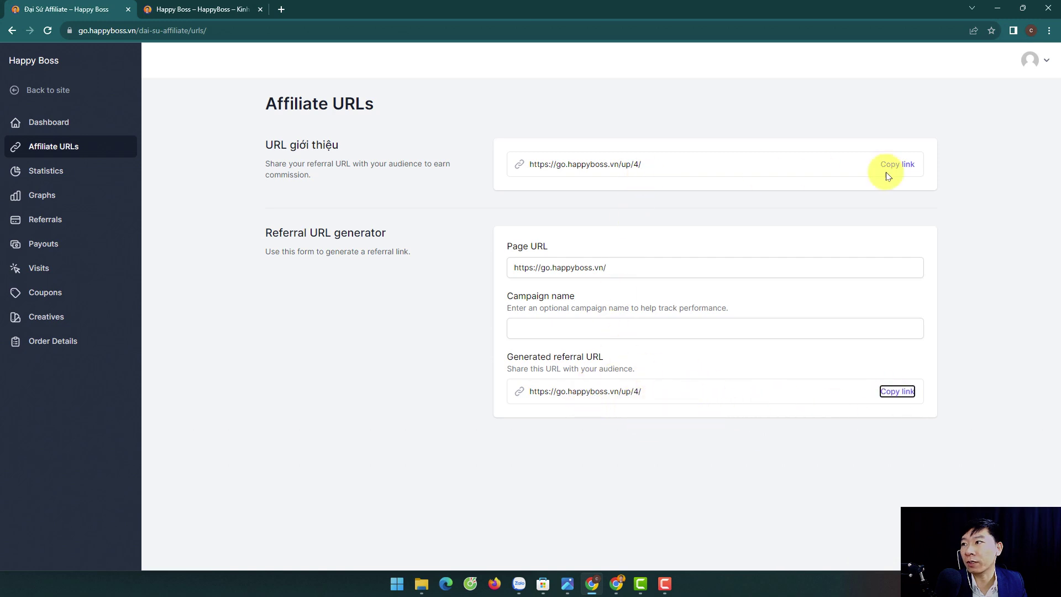
{"action": "left_click", "coordinate": [897, 165]}
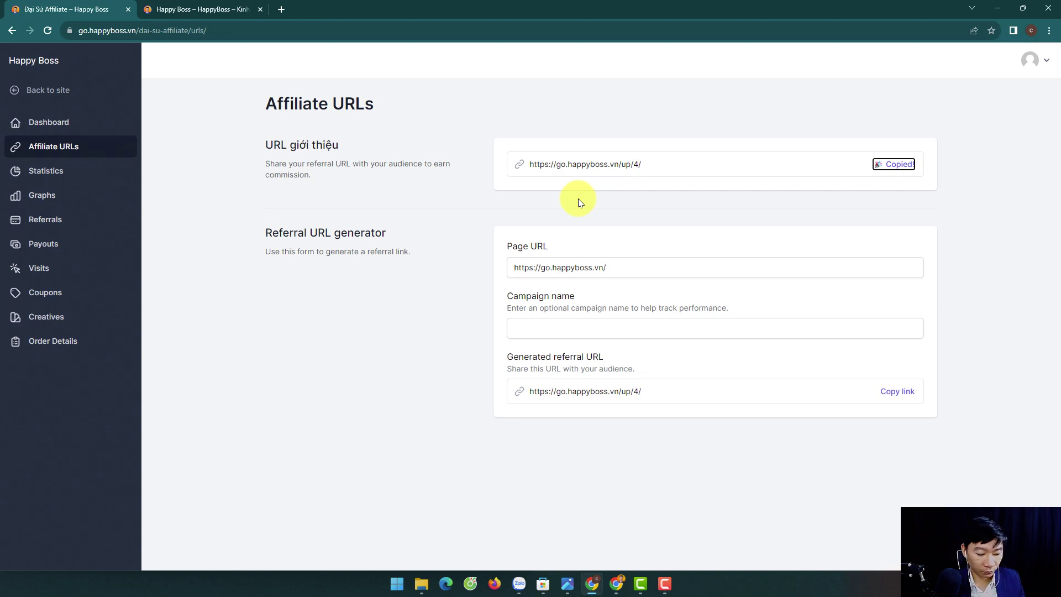
{"action": "key", "text": "super+Left"}
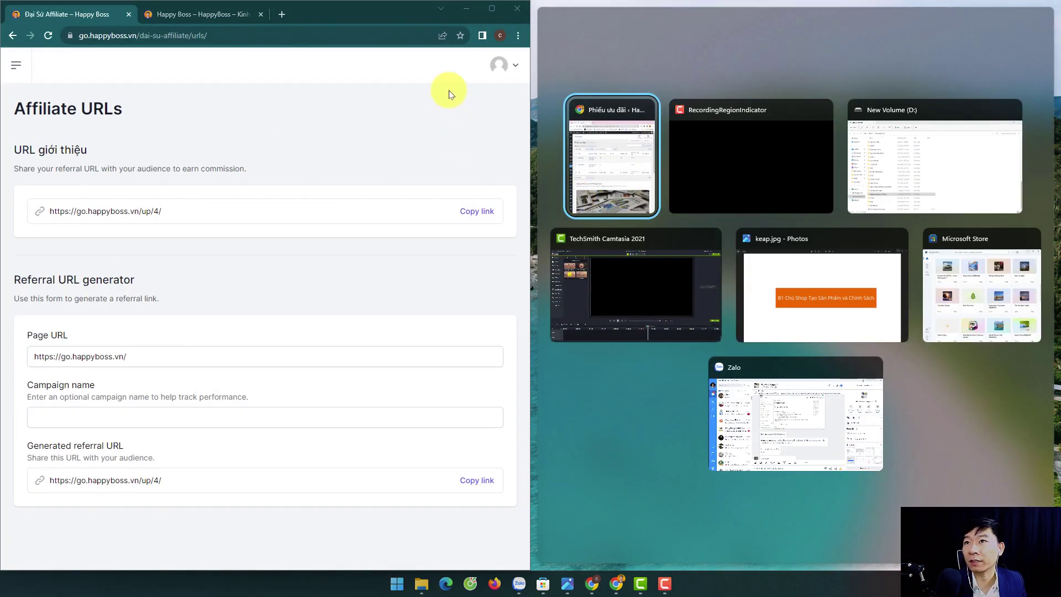
{"action": "left_click", "coordinate": [366, 21]}
{"action": "key", "text": "super+Right"}
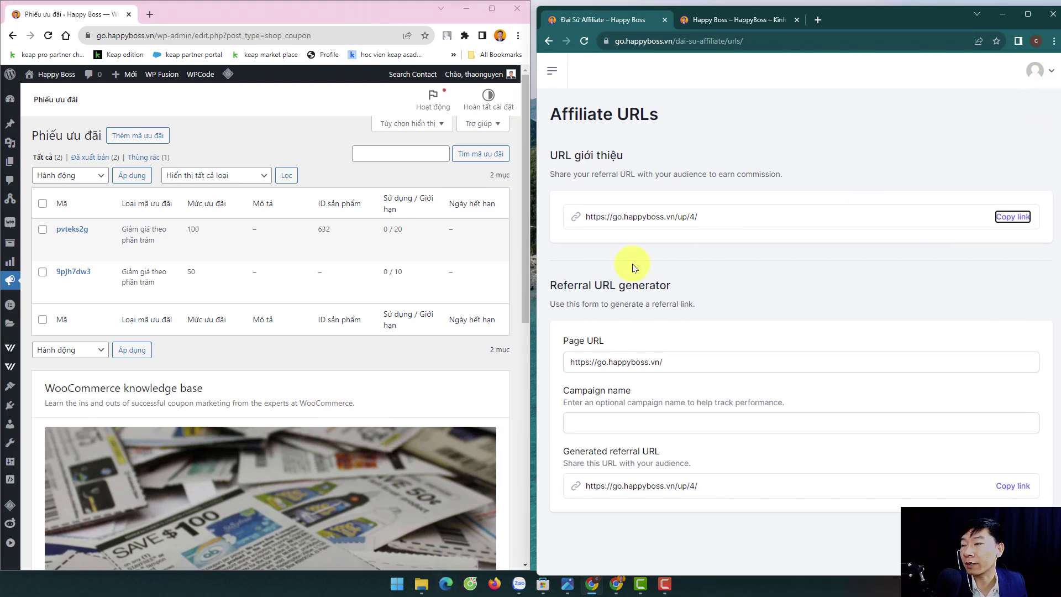
- Visit the store in Edge through the pasted referral link
{"action": "left_click", "coordinate": [446, 583]}
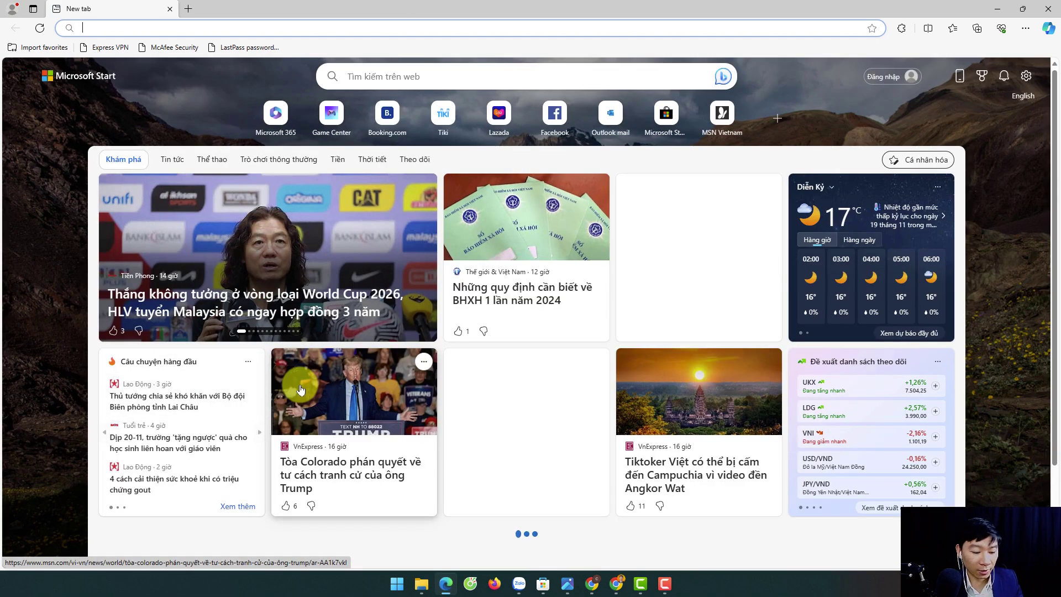
{"action": "key", "text": "ctrl+v"}
{"action": "key", "text": "Return"}
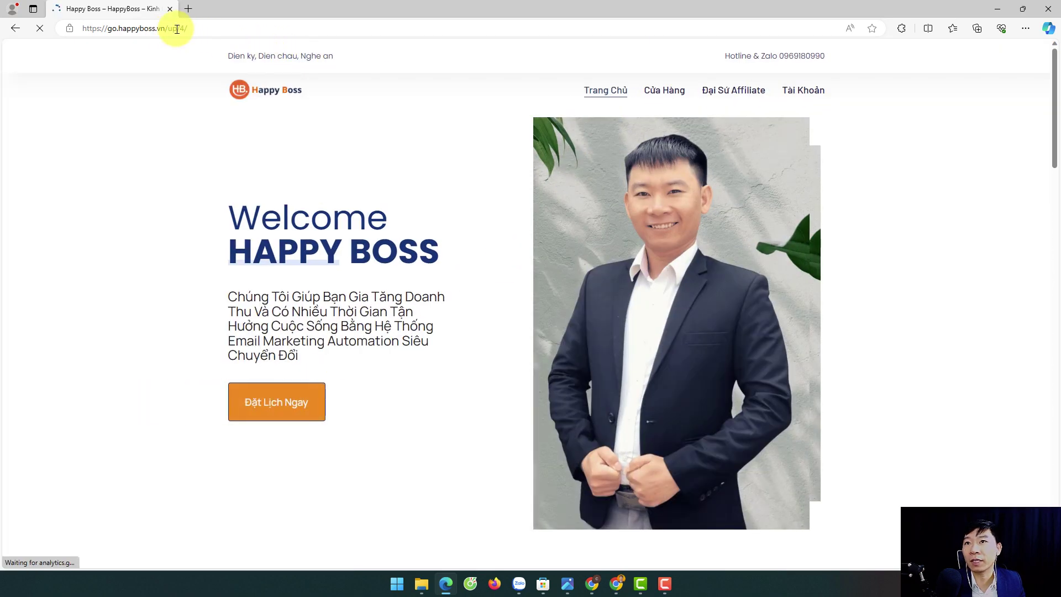
- Add Canva Thiết Kế Ảnh Cấp Tốc, Công Cụ Đặt Lịch and Funnelkit Trọn Bộ from Cửa Hàng, then view the cart
{"action": "left_click", "coordinate": [659, 96]}
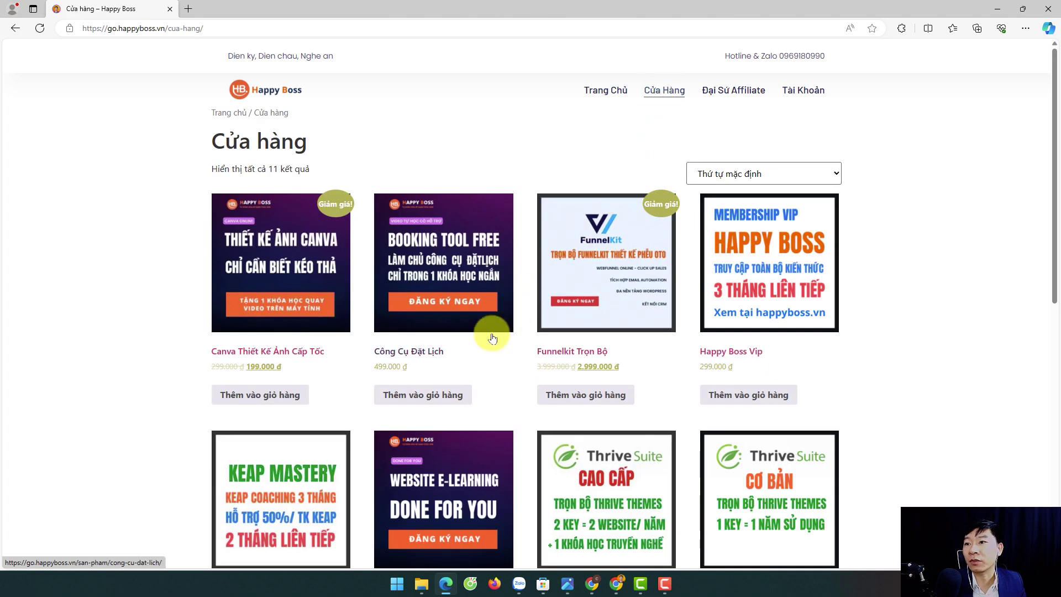
{"action": "left_click", "coordinate": [249, 396]}
{"action": "left_click", "coordinate": [401, 400]}
{"action": "left_click", "coordinate": [577, 405]}
{"action": "scroll", "coordinate": [630, 406], "scroll_direction": "down", "scroll_amount": 2}
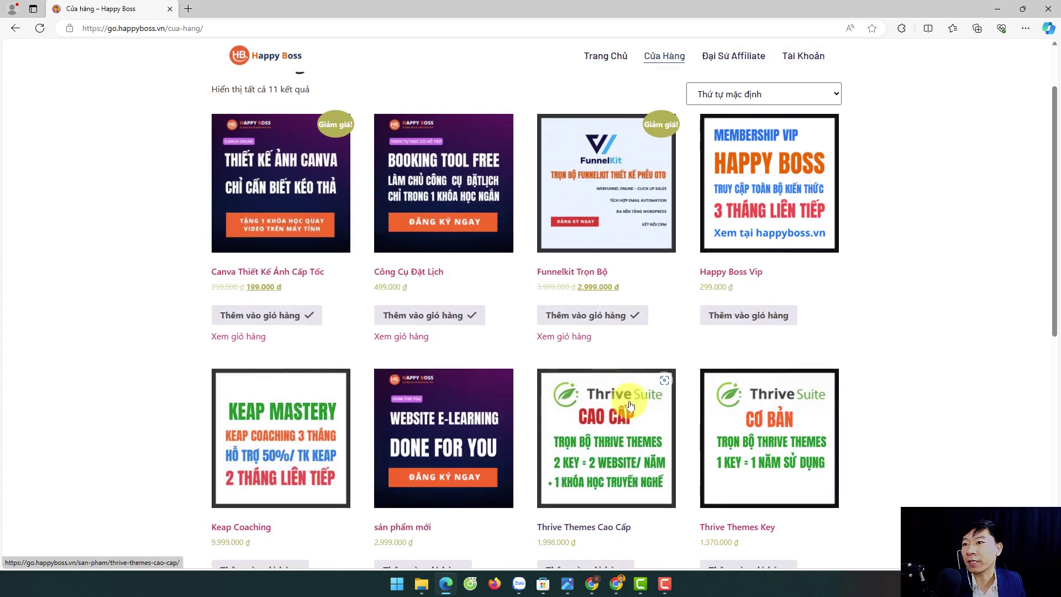
{"action": "scroll", "coordinate": [357, 355], "scroll_direction": "up", "scroll_amount": 2}
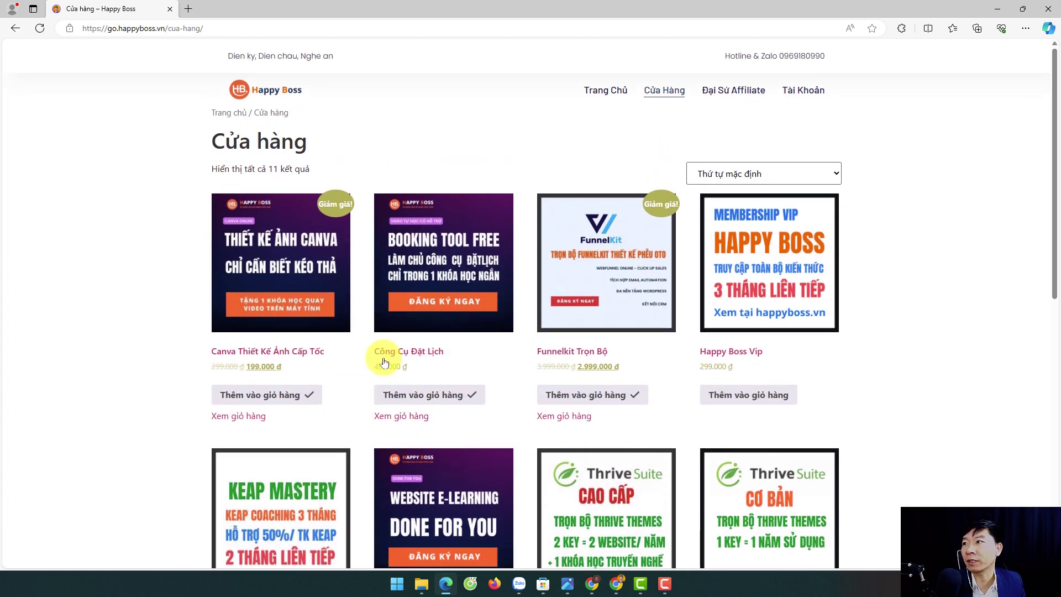
{"action": "left_click", "coordinate": [560, 423]}
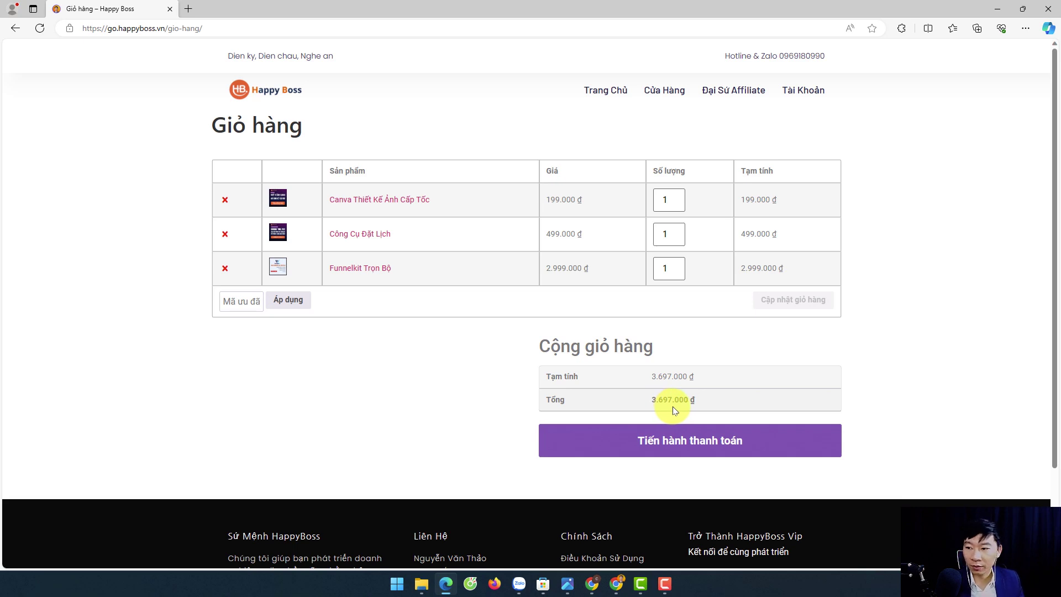
- Copy the 50% coupon code from the maximized portal's Coupons page, then minimize Chrome
{"action": "left_click", "coordinate": [593, 584]}
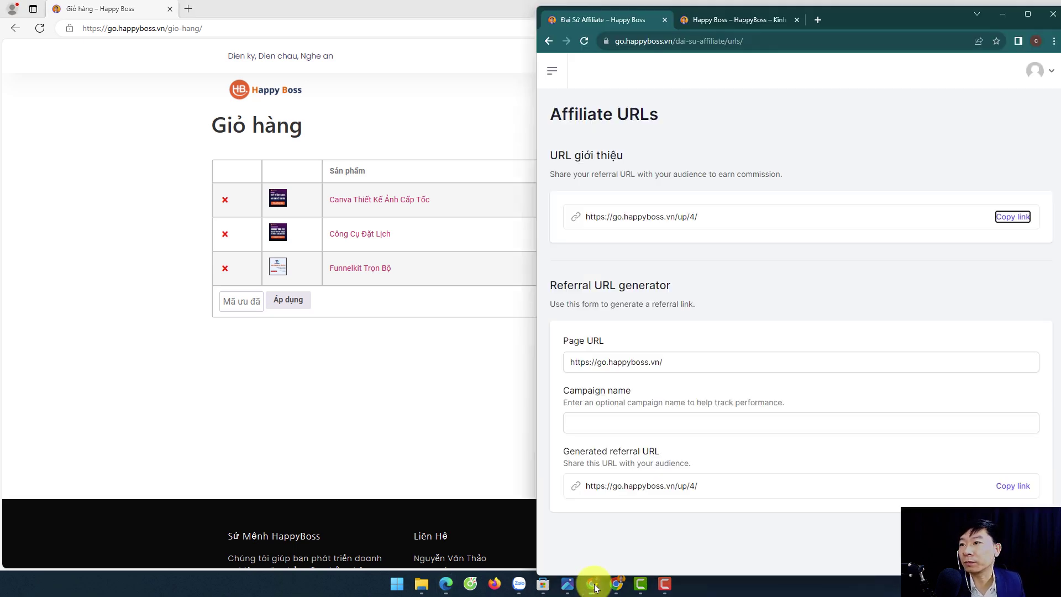
{"action": "left_click", "coordinate": [1029, 14]}
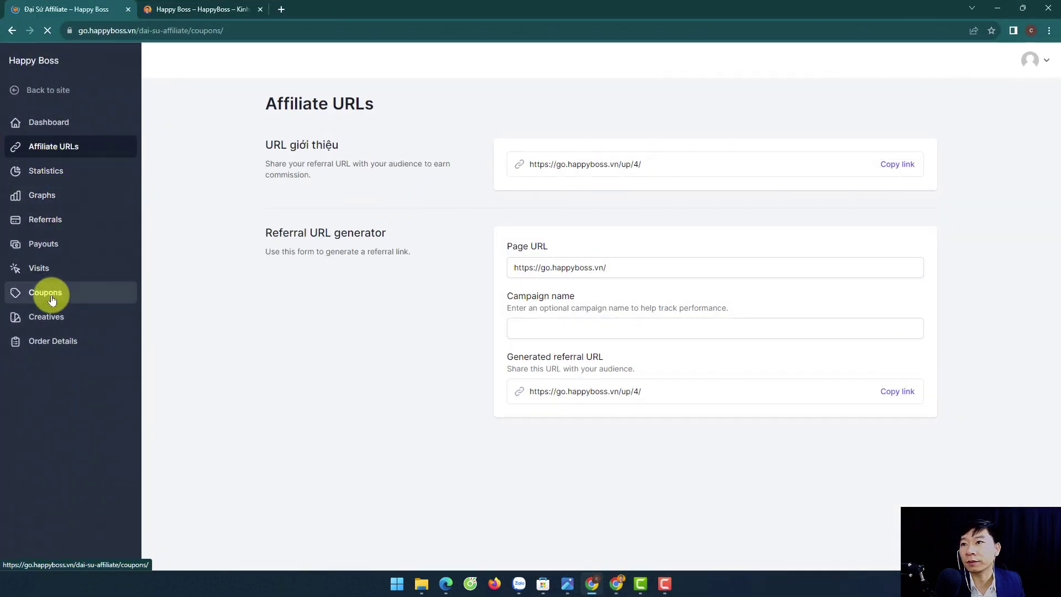
{"action": "left_click_drag", "start_coordinate": [348, 196], "coordinate": [284, 197]}
{"action": "right_click", "coordinate": [287, 189]}
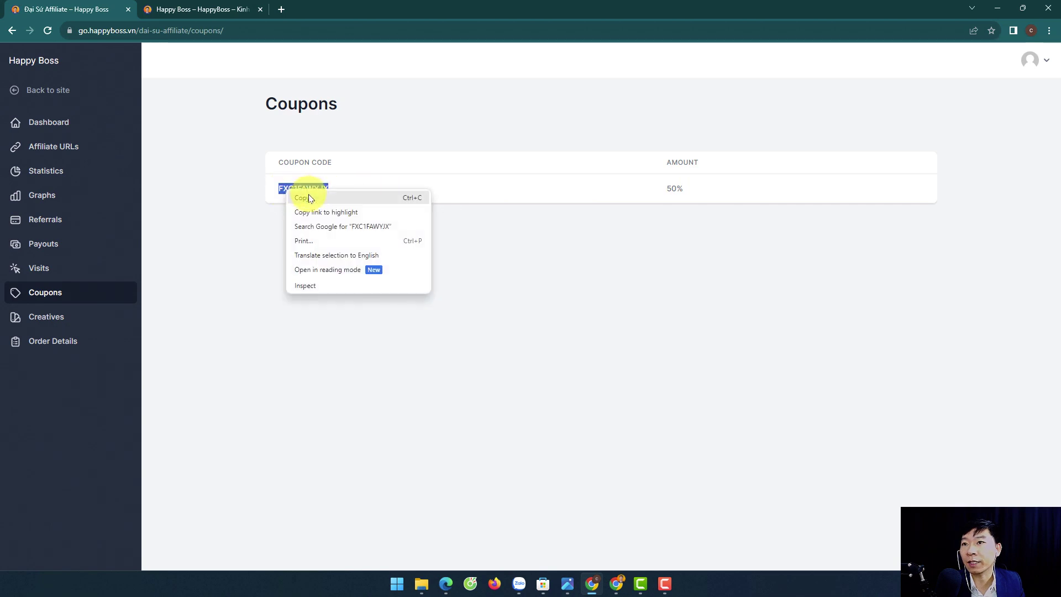
{"action": "left_click", "coordinate": [306, 199]}
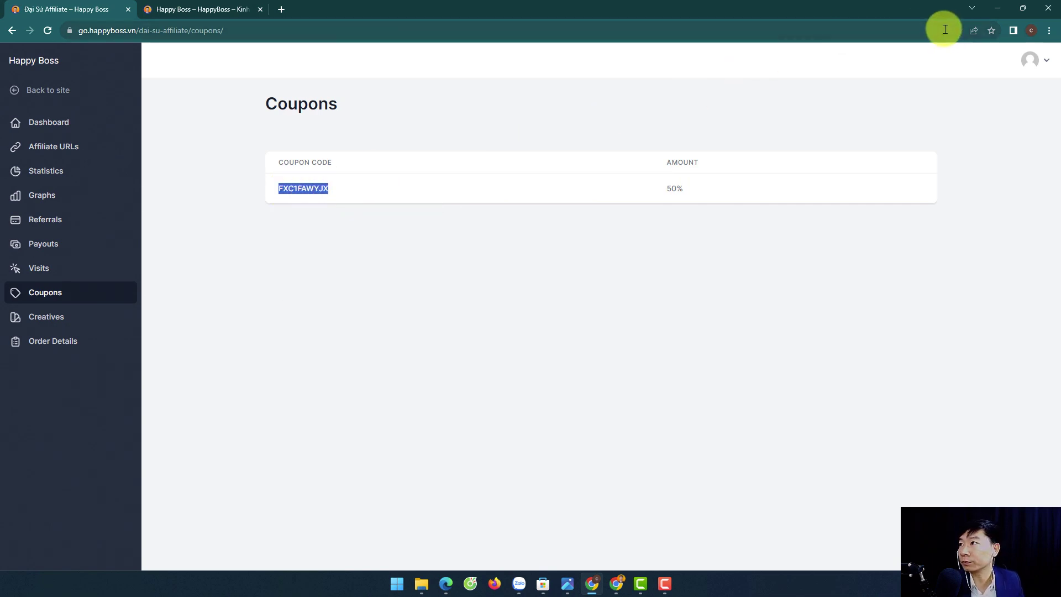
{"action": "left_click", "coordinate": [998, 8]}
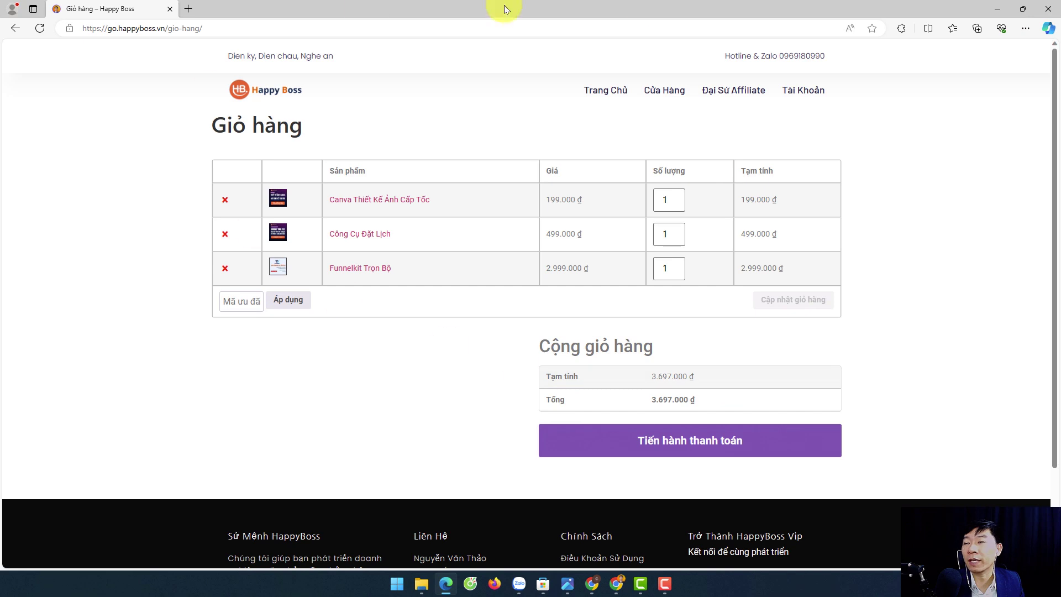
- Apply the pasted coupon in Mã ưu đãi for a 1.848.500 ₫ total and proceed to checkout
{"action": "left_click", "coordinate": [233, 308]}
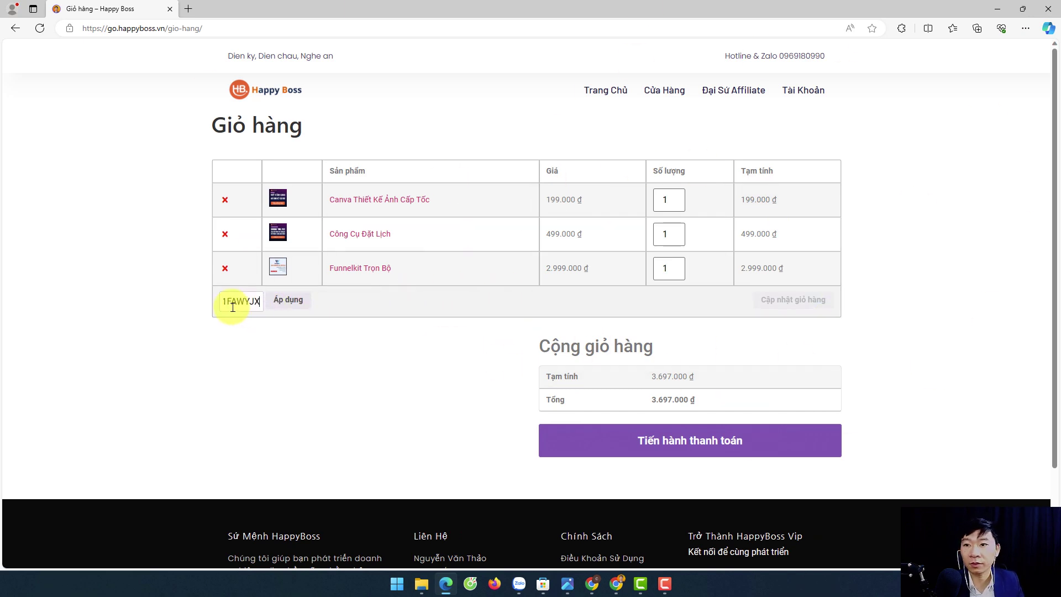
{"action": "left_click", "coordinate": [283, 305]}
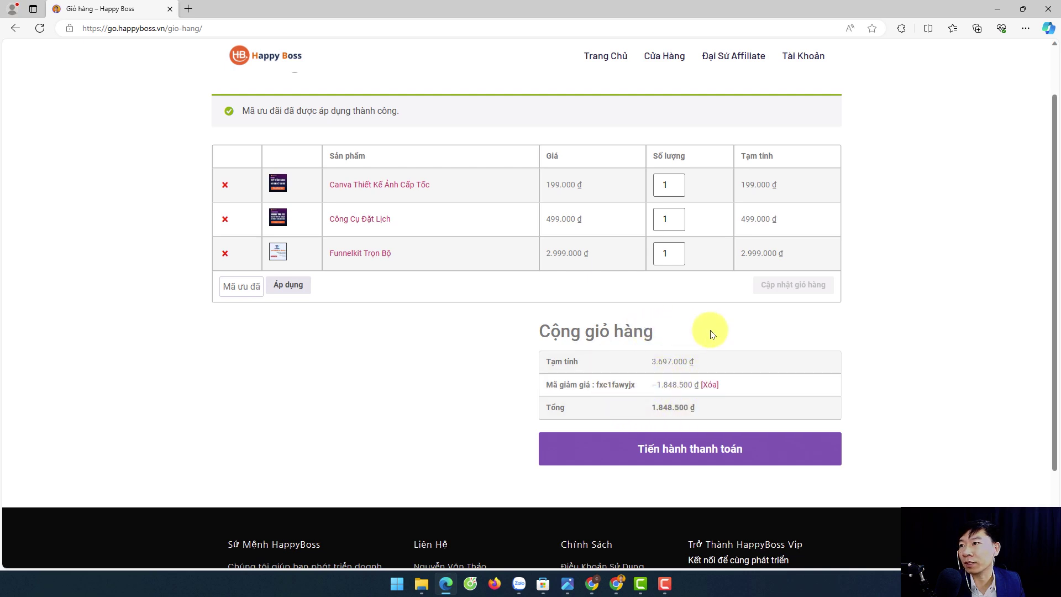
{"action": "left_click", "coordinate": [649, 454]}
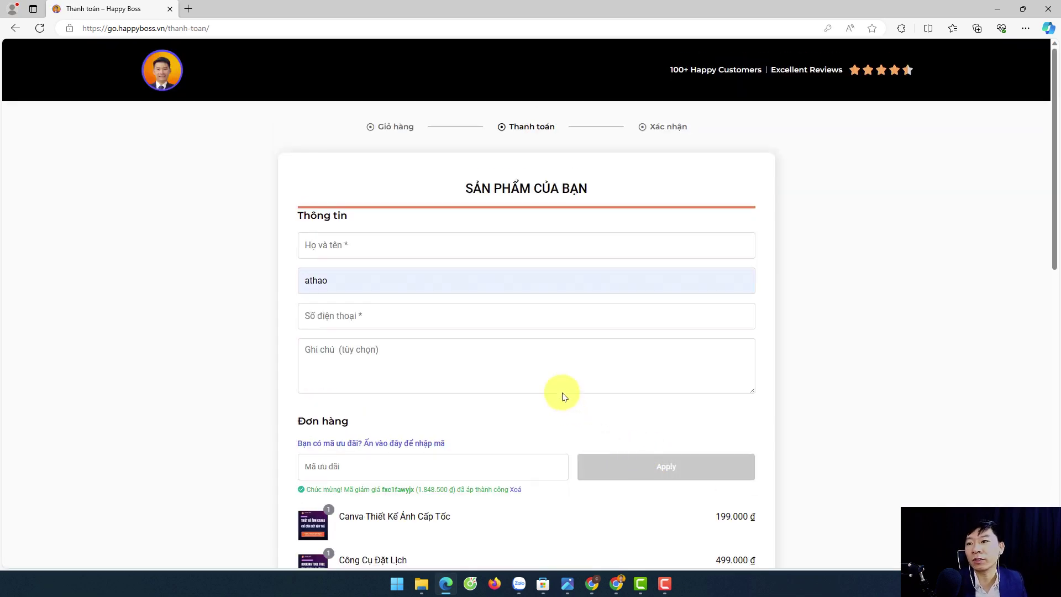
- Scroll down the Thanh toán page to review the three products and the coupon discount
{"action": "scroll", "coordinate": [444, 356], "scroll_direction": "down", "scroll_amount": 1}
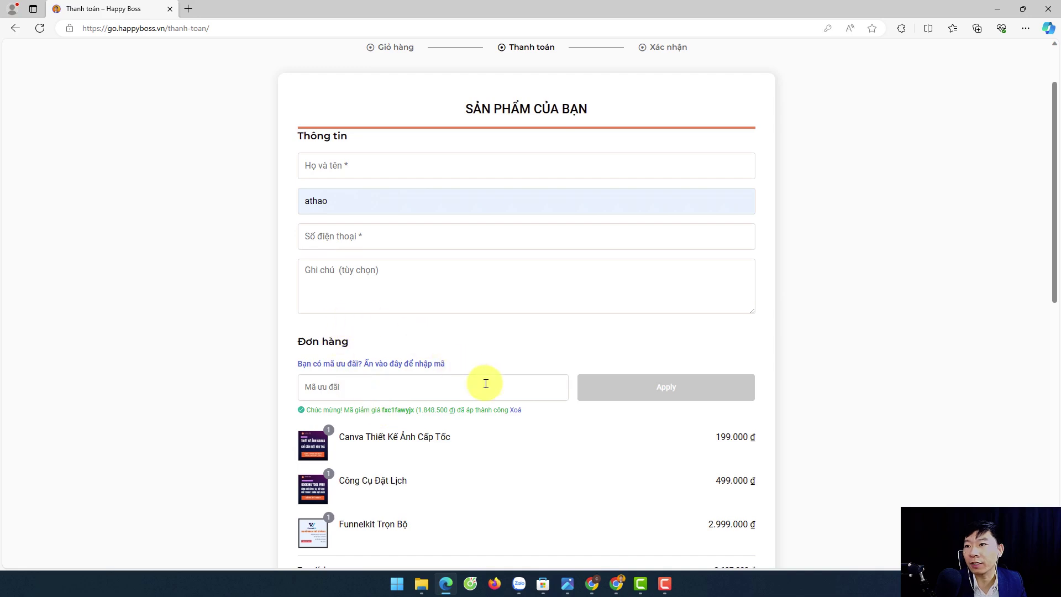
{"action": "scroll", "coordinate": [486, 392], "scroll_direction": "down", "scroll_amount": 3}
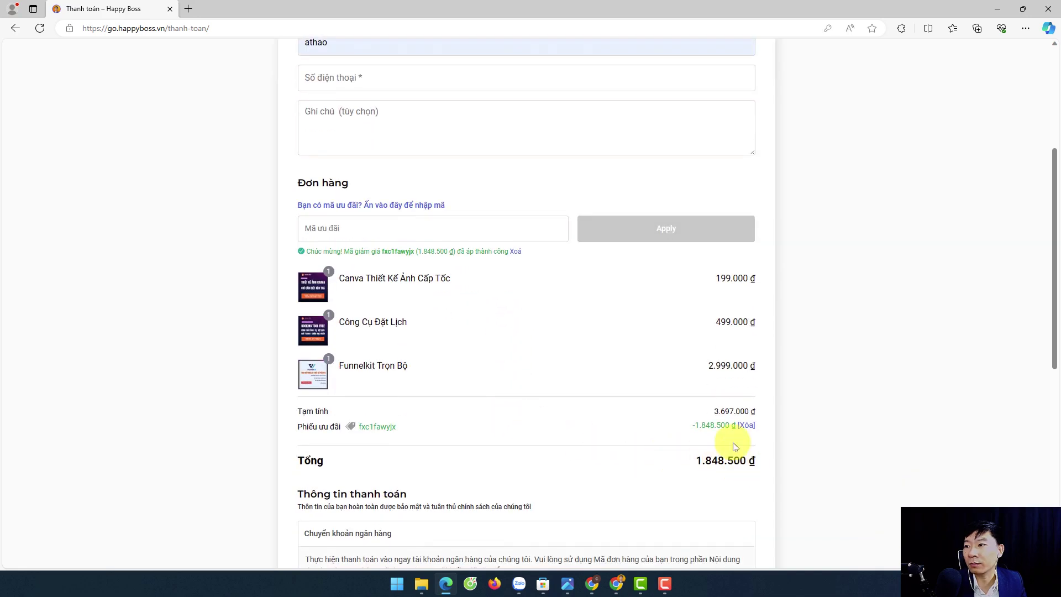
- Enter the buyer's test name in Họ và tên and start typing the e-mail in the phone field
{"action": "scroll", "coordinate": [718, 461], "scroll_direction": "down", "scroll_amount": 3}
{"action": "scroll", "coordinate": [677, 464], "scroll_direction": "up", "scroll_amount": 8}
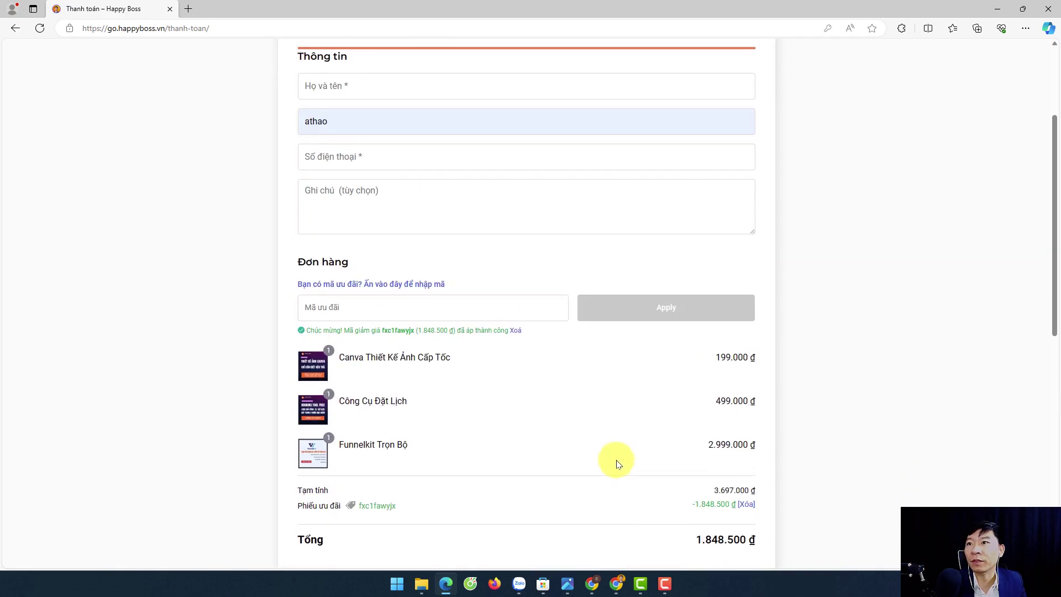
{"action": "left_click", "coordinate": [326, 247]}
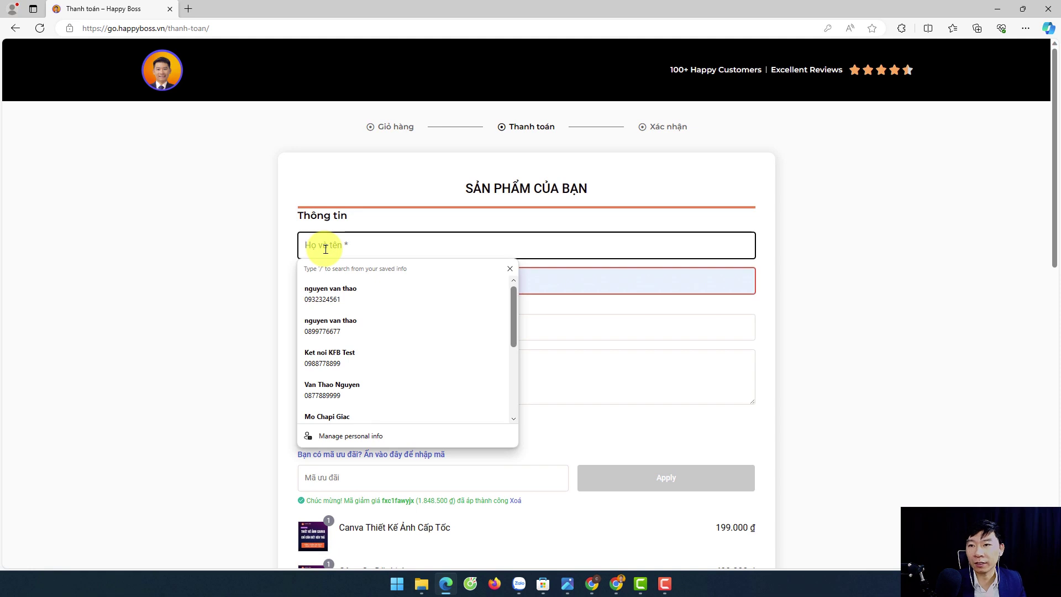
{"action": "type", "text": "tế"}
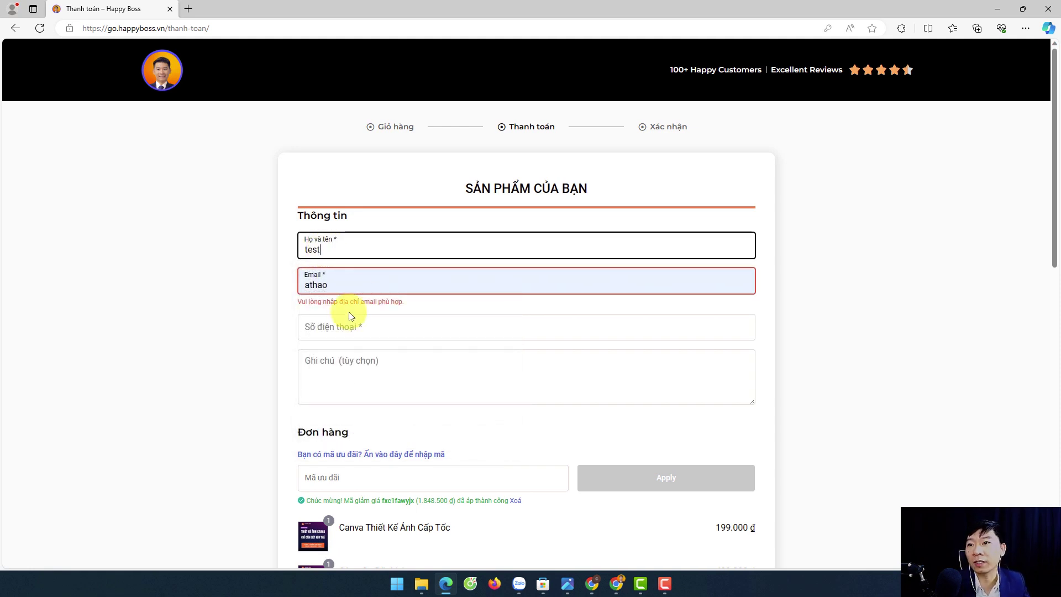
{"action": "left_click", "coordinate": [341, 330]}
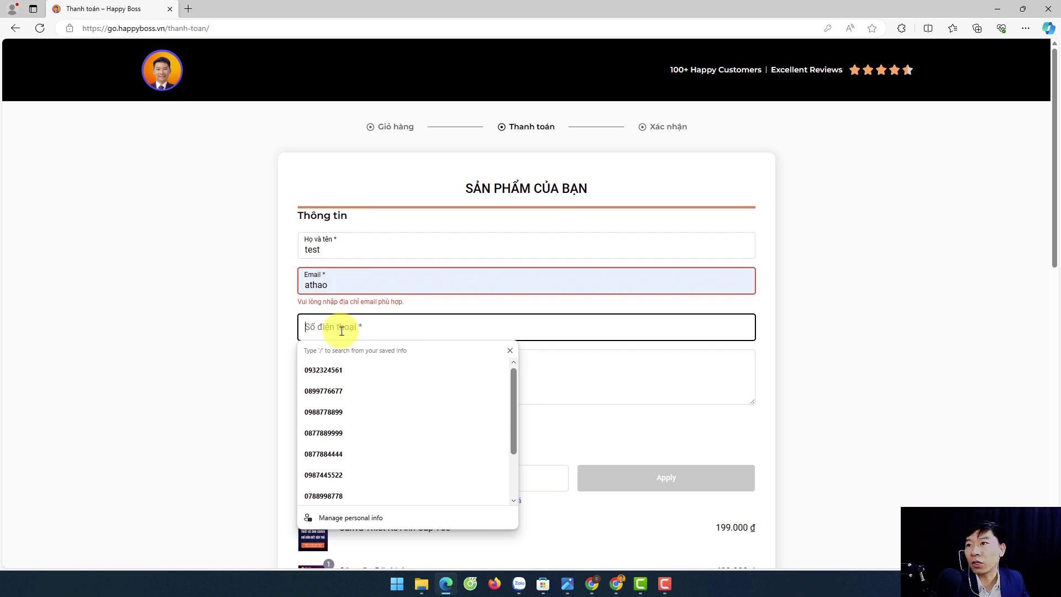
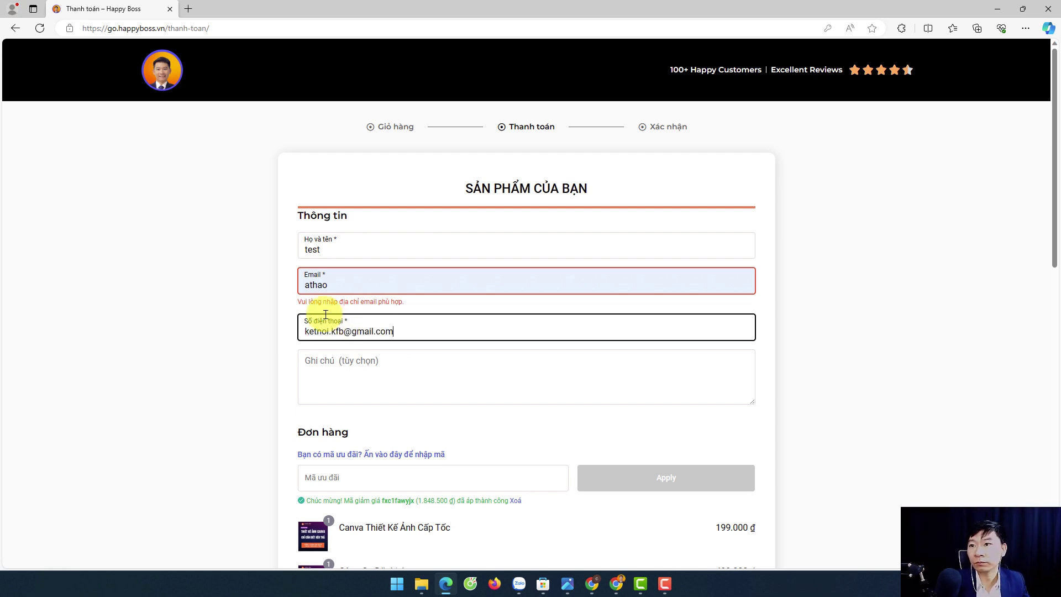
- Move the buyer's e-mail from the phone field into the Email field, removing stray digits
{"action": "double_click", "coordinate": [351, 330]}
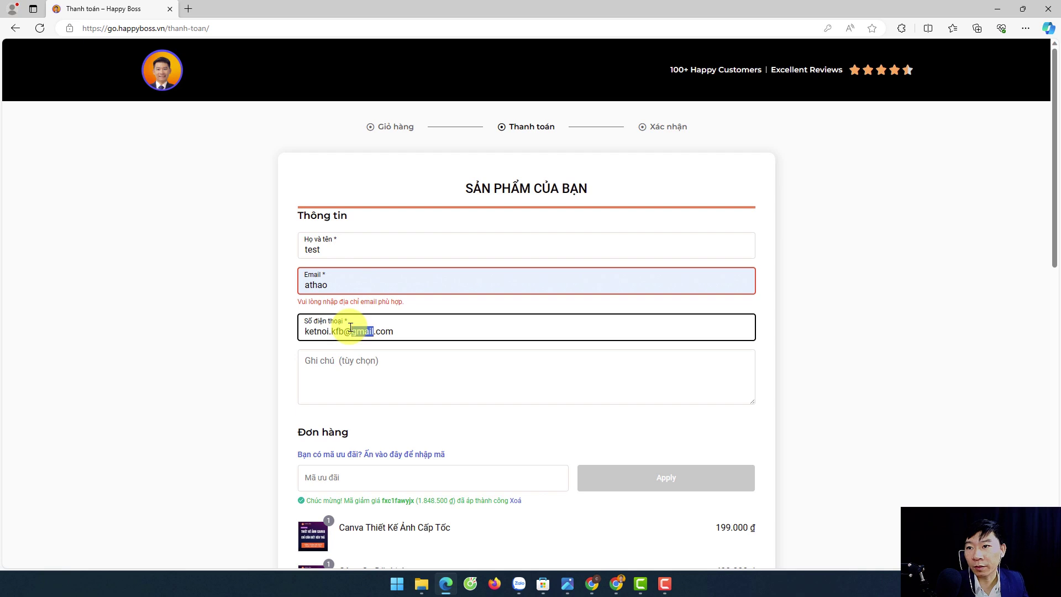
{"action": "key", "text": "ctrl+x"}
{"action": "double_click", "coordinate": [339, 283]}
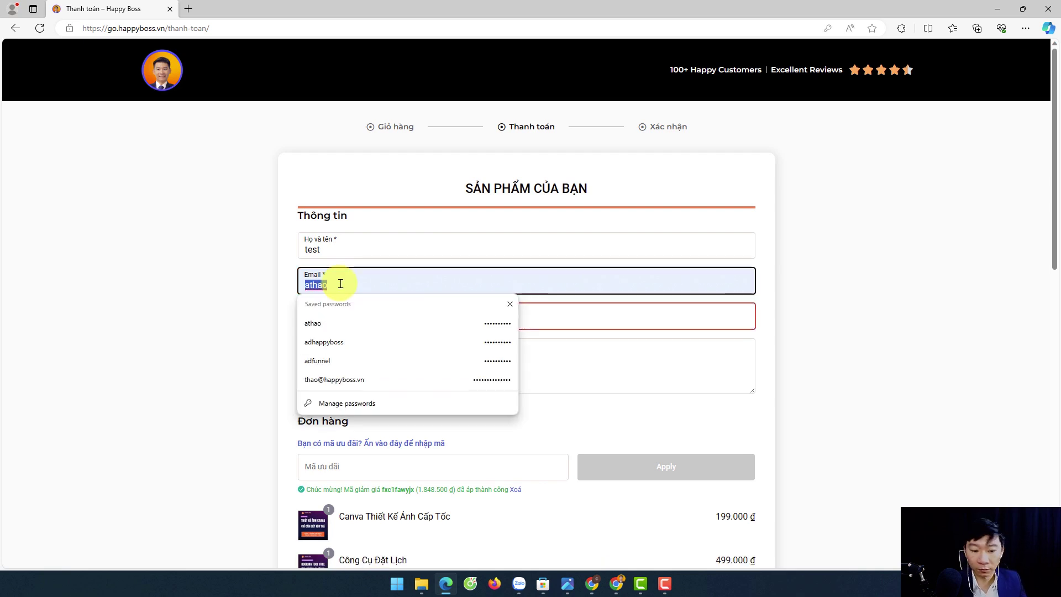
{"action": "key", "text": "ctrl+v"}
{"action": "type", "text": "096"}
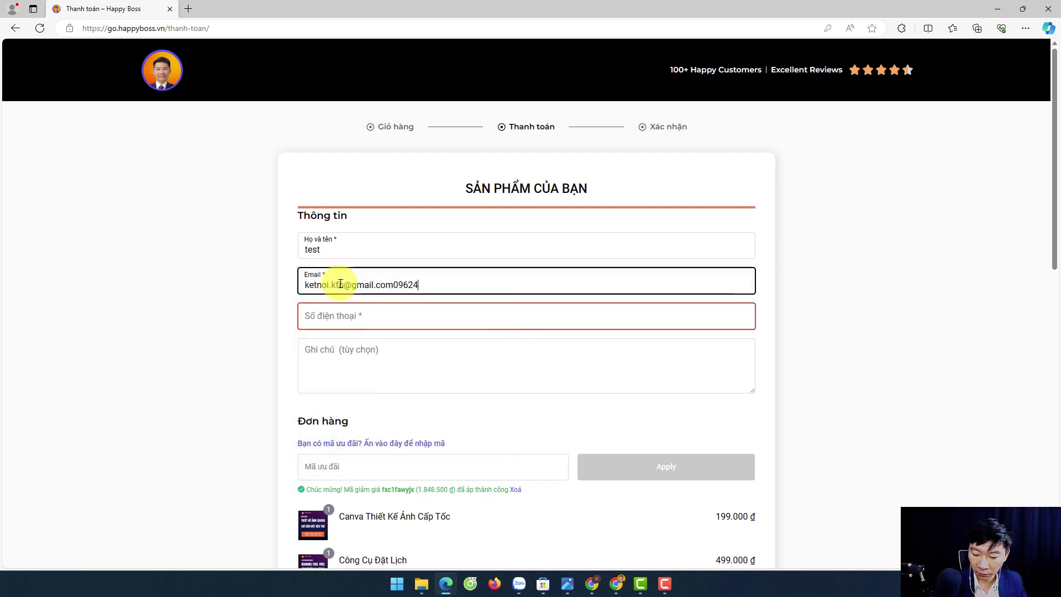
{"action": "left_click_drag", "start_coordinate": [442, 285], "coordinate": [396, 283]}
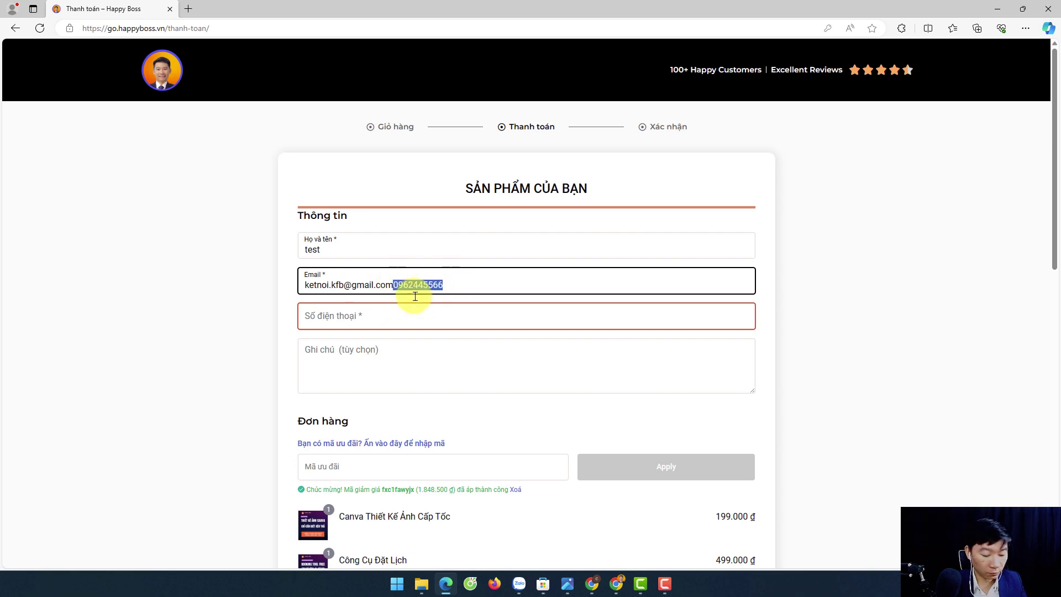
{"action": "key", "text": "BackSpace"}
- Fill in the buyer's saved phone number in Số điện thoại
{"action": "type", "text": "ketno"}
{"action": "left_click", "coordinate": [545, 313]}
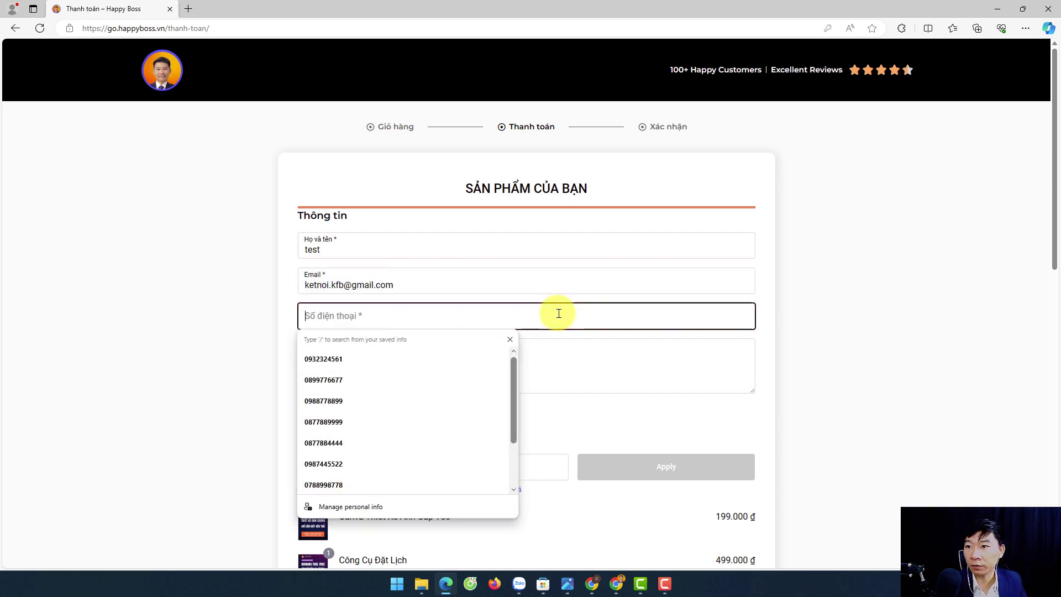
{"action": "key", "text": "ctrl+v"}
{"action": "left_click", "coordinate": [280, 290]}
{"action": "scroll", "coordinate": [450, 325], "scroll_direction": "down", "scroll_amount": 8}
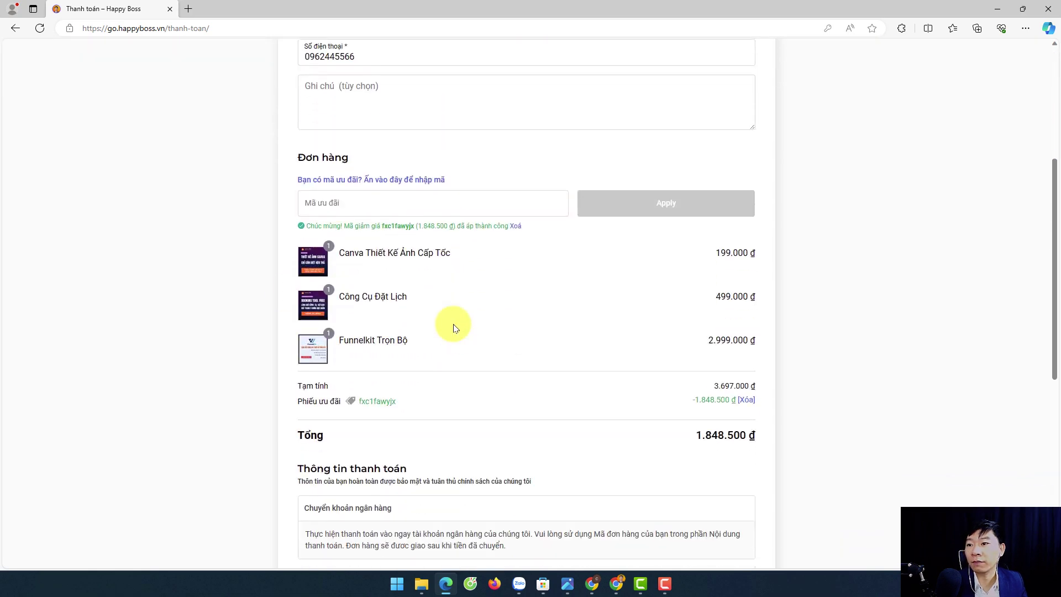
- Place the order with Hoàn Tất Thanh Toán, review the 1.848.500 ₫ receipt, and minimize Edge
{"action": "left_click", "coordinate": [456, 414]}
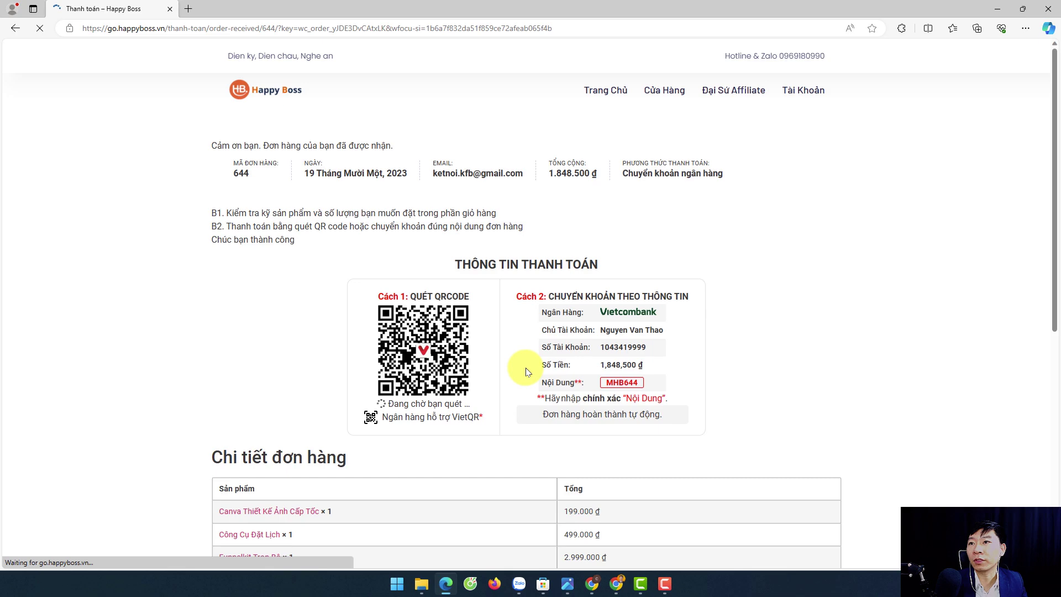
{"action": "scroll", "coordinate": [526, 371], "scroll_direction": "down", "scroll_amount": 1}
{"action": "scroll", "coordinate": [662, 376], "scroll_direction": "down", "scroll_amount": 4}
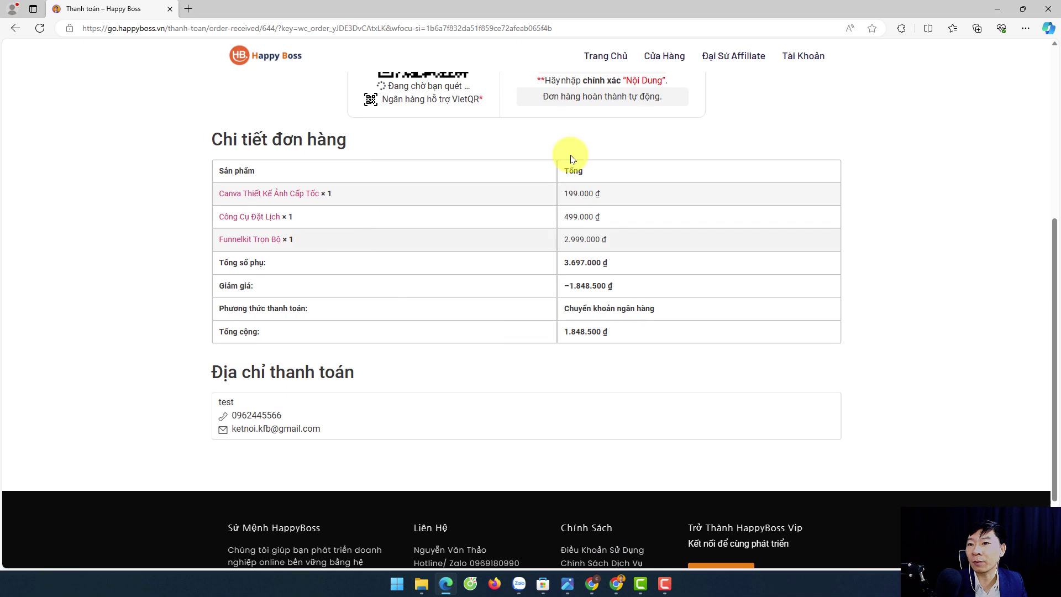
{"action": "left_click", "coordinate": [997, 9]}
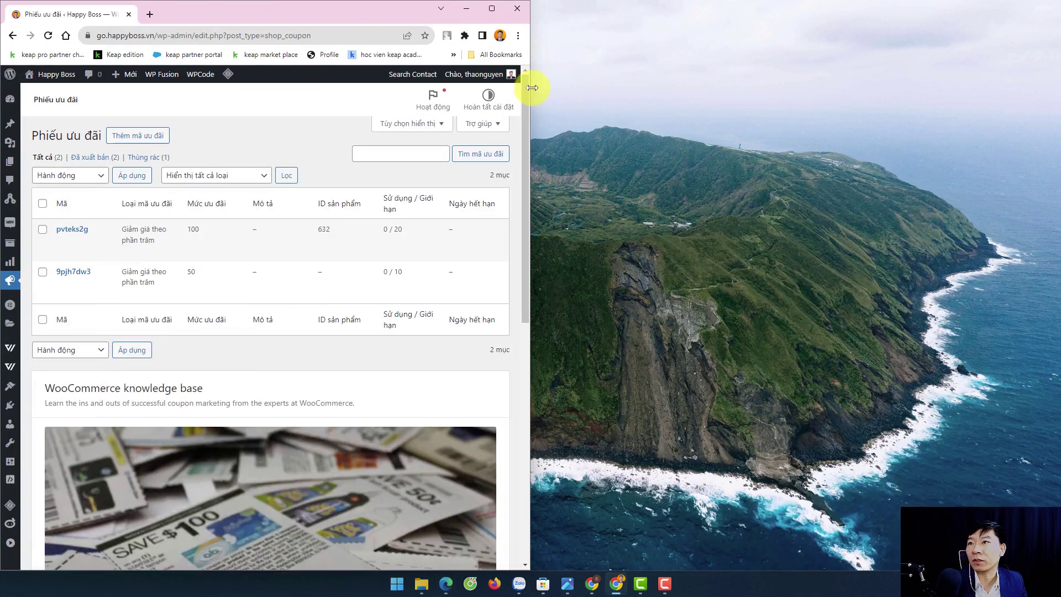
- Open the affiliate portal's Dashboard to see the 554550.00 VND pending referral
{"action": "left_click", "coordinate": [491, 8]}
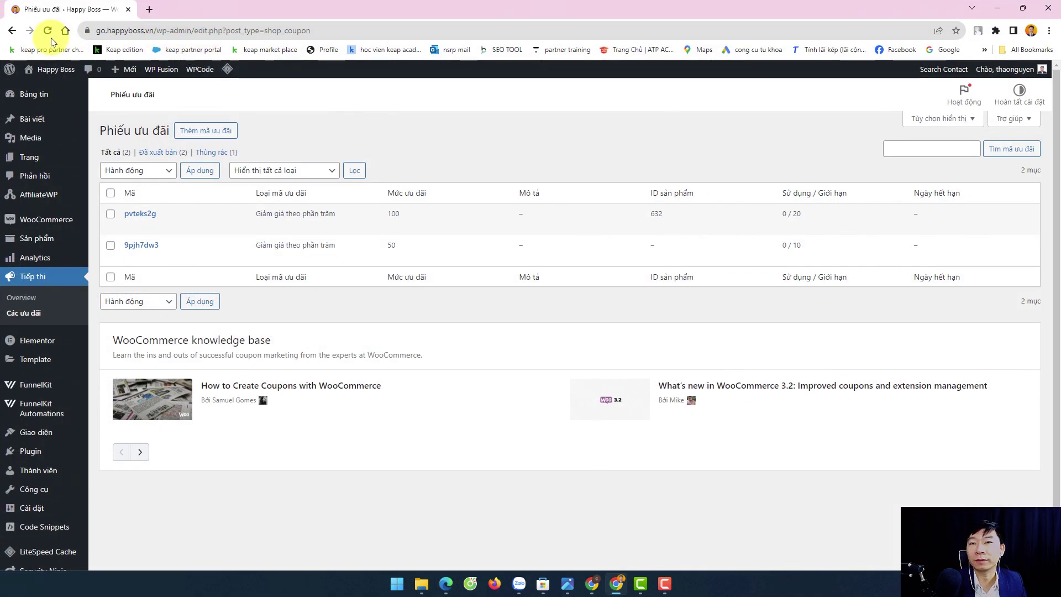
{"action": "left_click", "coordinate": [592, 584]}
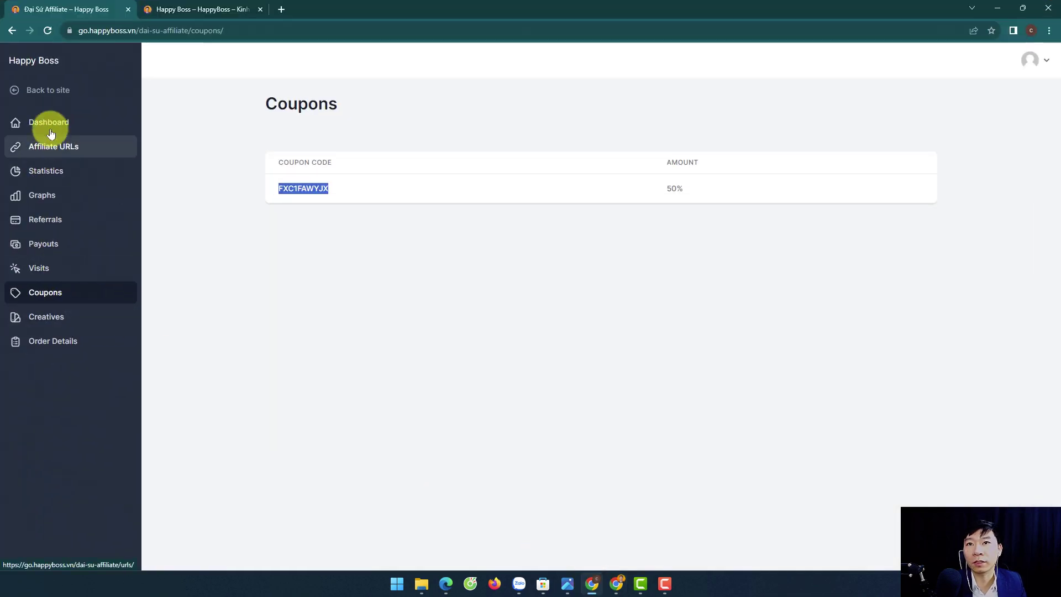
{"action": "left_click", "coordinate": [35, 120]}
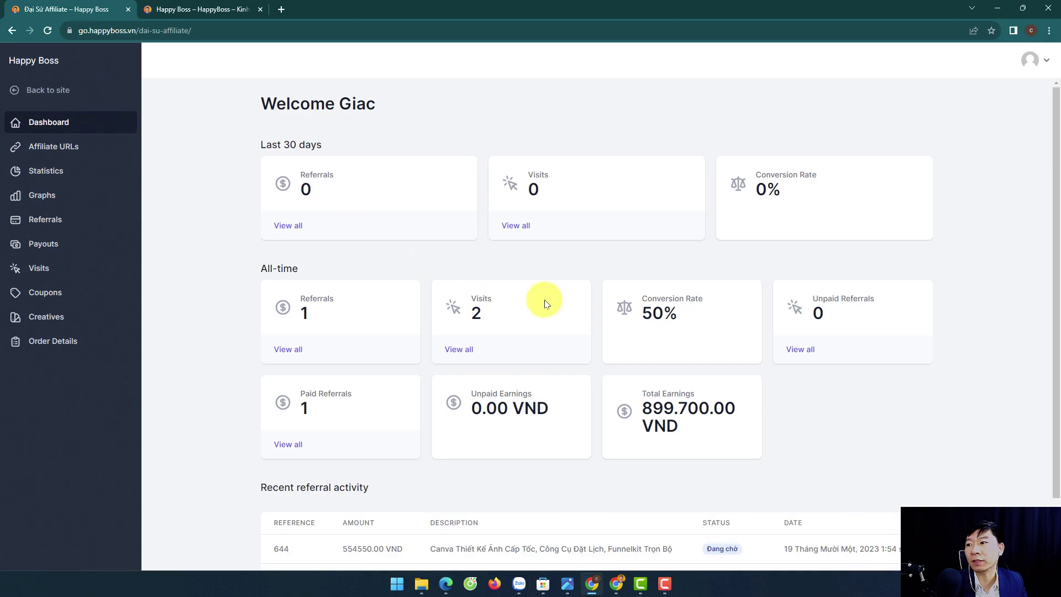
{"action": "scroll", "coordinate": [603, 307], "scroll_direction": "down", "scroll_amount": 2}
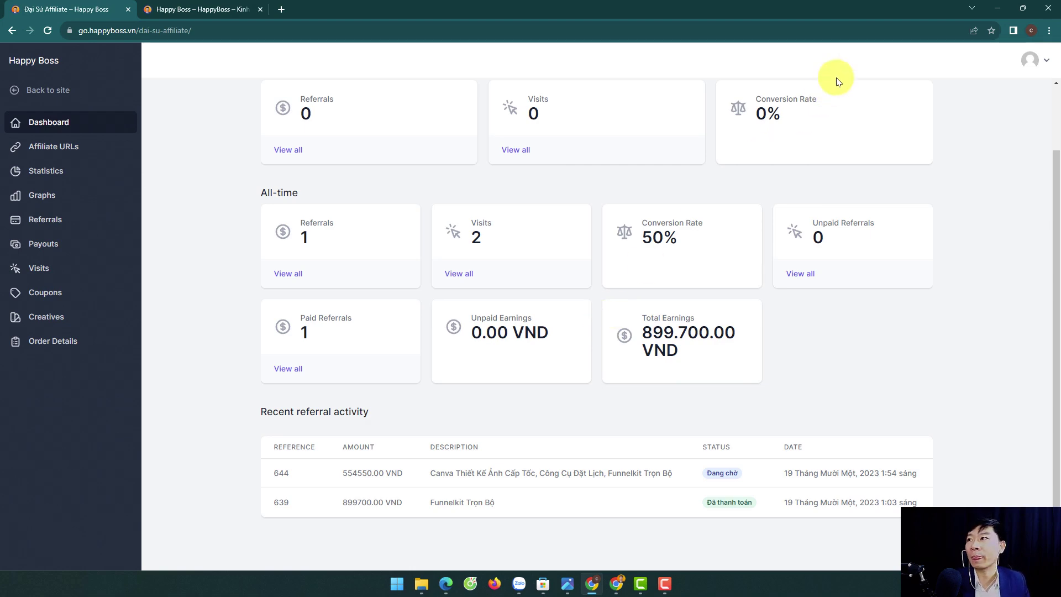
- Open the WooCommerce orders list and confirm the newest 1.848.500 ₫ order is on hold (Tạm giữ)
{"action": "left_click", "coordinate": [992, 8]}
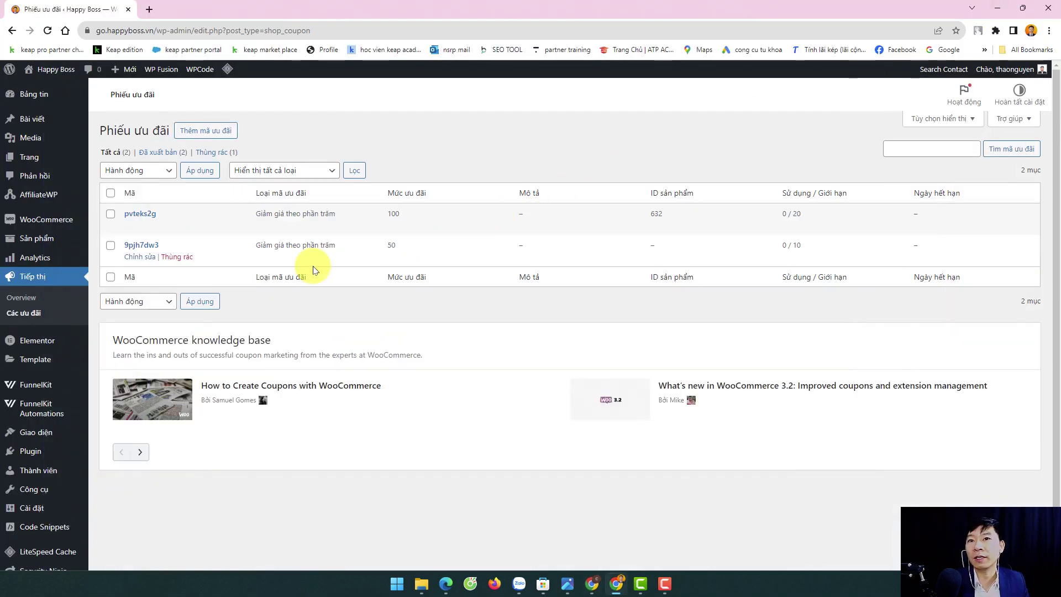
{"action": "mouse_move", "coordinate": [26, 226]}
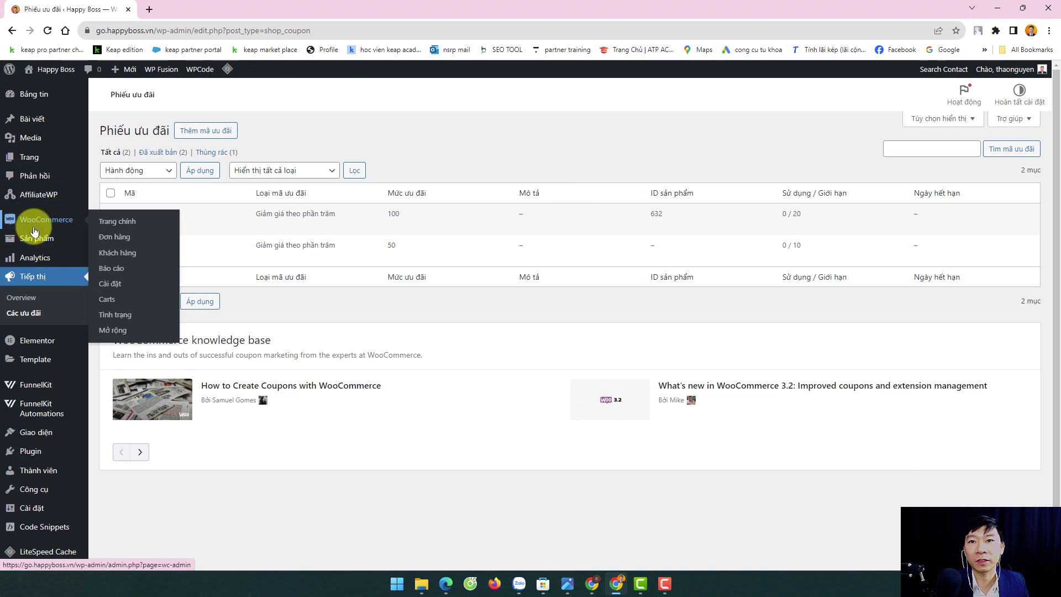
{"action": "left_click", "coordinate": [118, 240]}
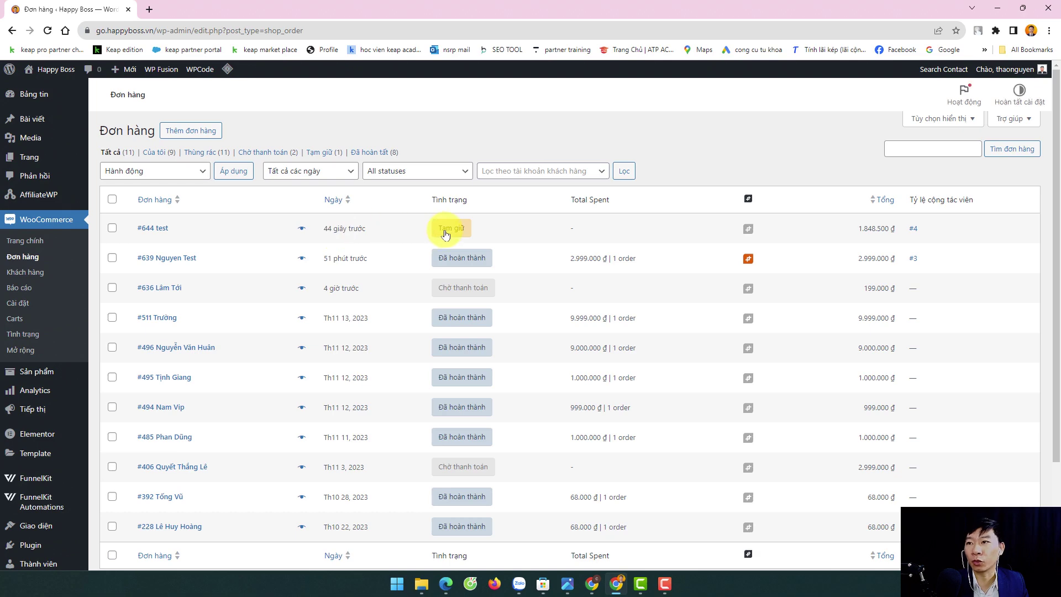
{"action": "mouse_move", "coordinate": [446, 234]}
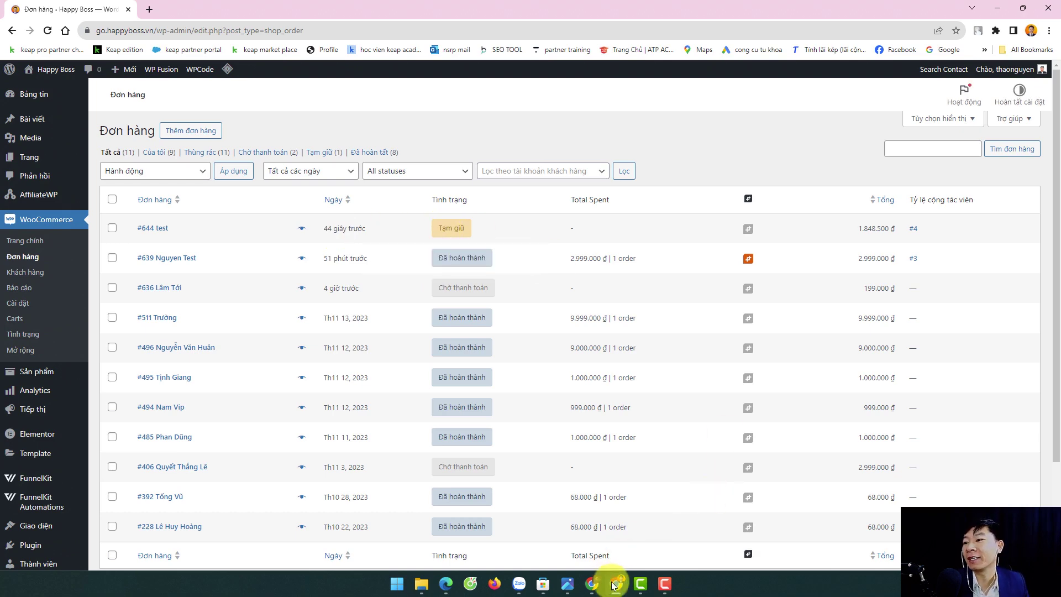
- Cross-check the store's order-received page, then go to the AffiliateWP Overview page
{"action": "left_click", "coordinate": [446, 584]}
{"action": "scroll", "coordinate": [319, 307], "scroll_direction": "up", "scroll_amount": 5}
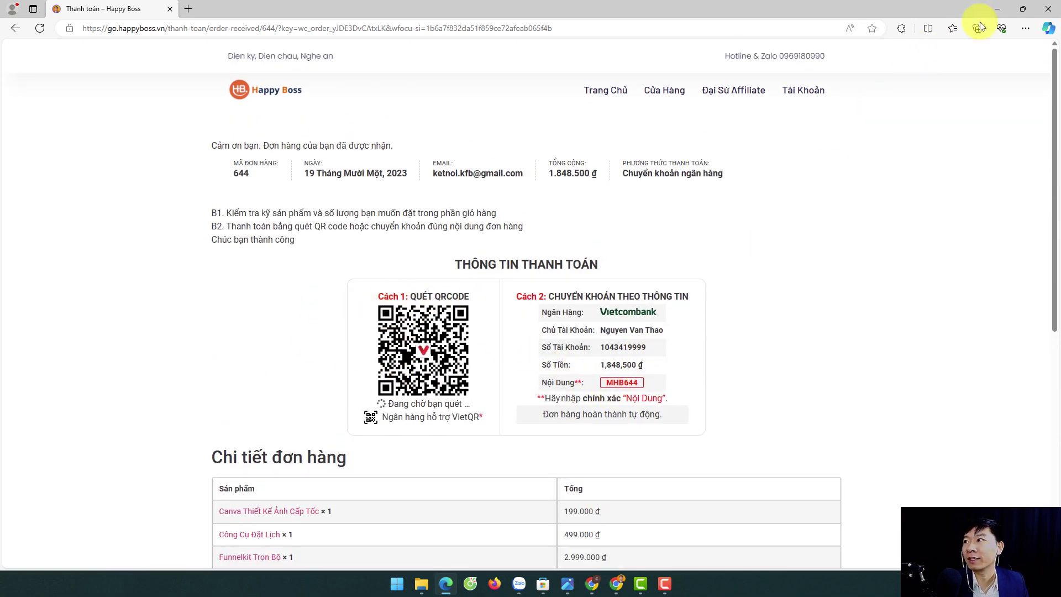
{"action": "key", "text": "alt+Tab"}
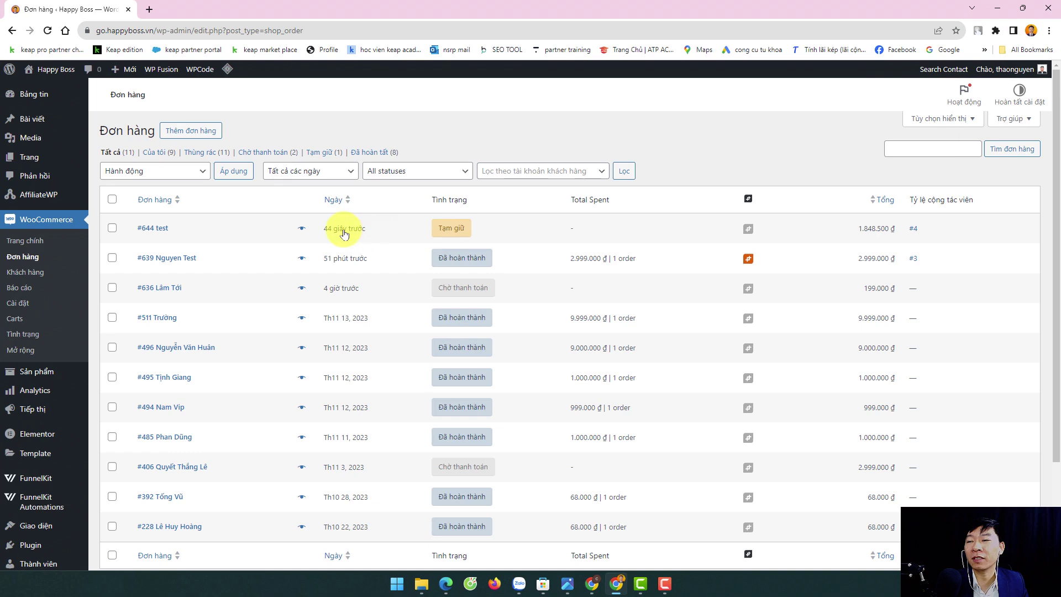
{"action": "mouse_move", "coordinate": [469, 233]}
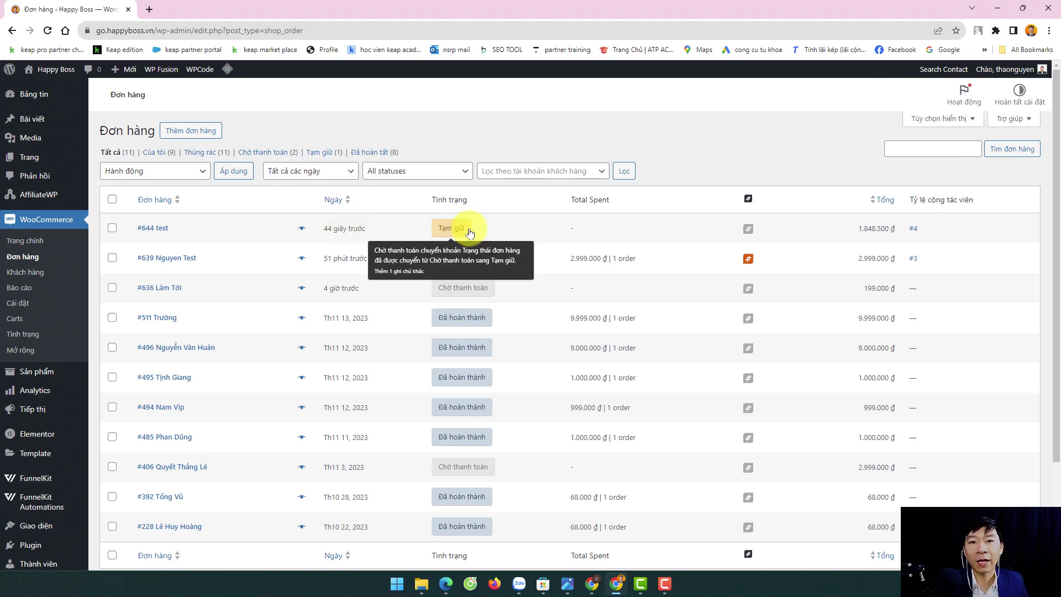
{"action": "left_click", "coordinate": [43, 198]}
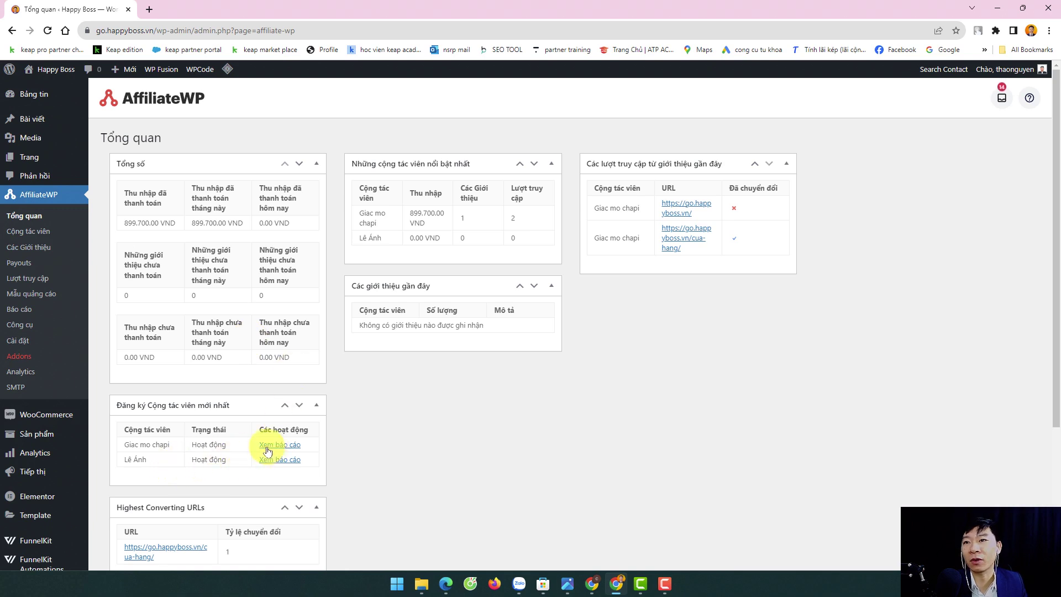
- Open AffiliateWP's Các Giới thiệu list to find the 554.550 VND pending referral
{"action": "left_click", "coordinate": [24, 247]}
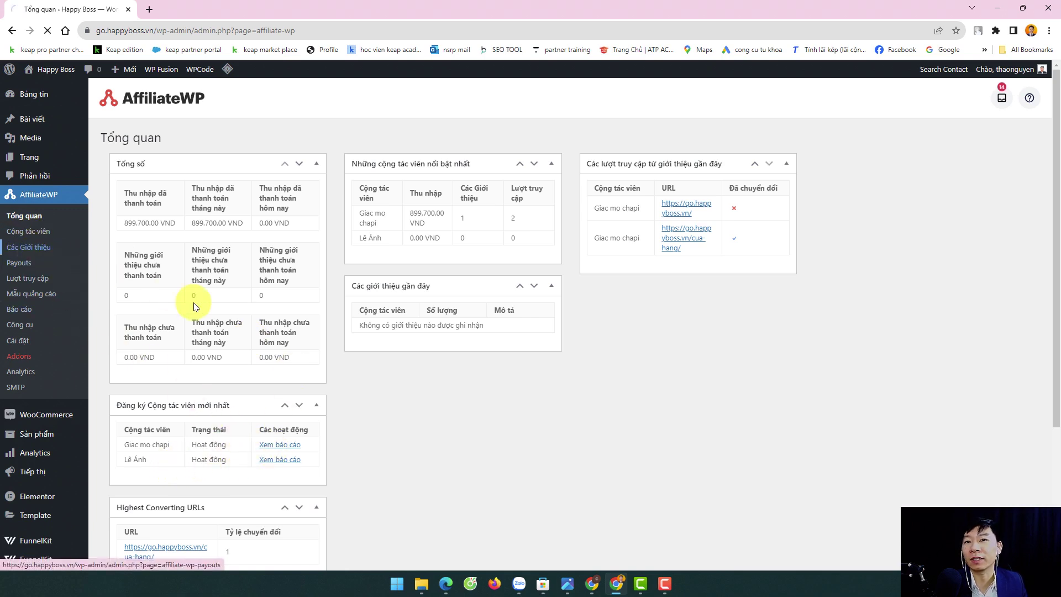